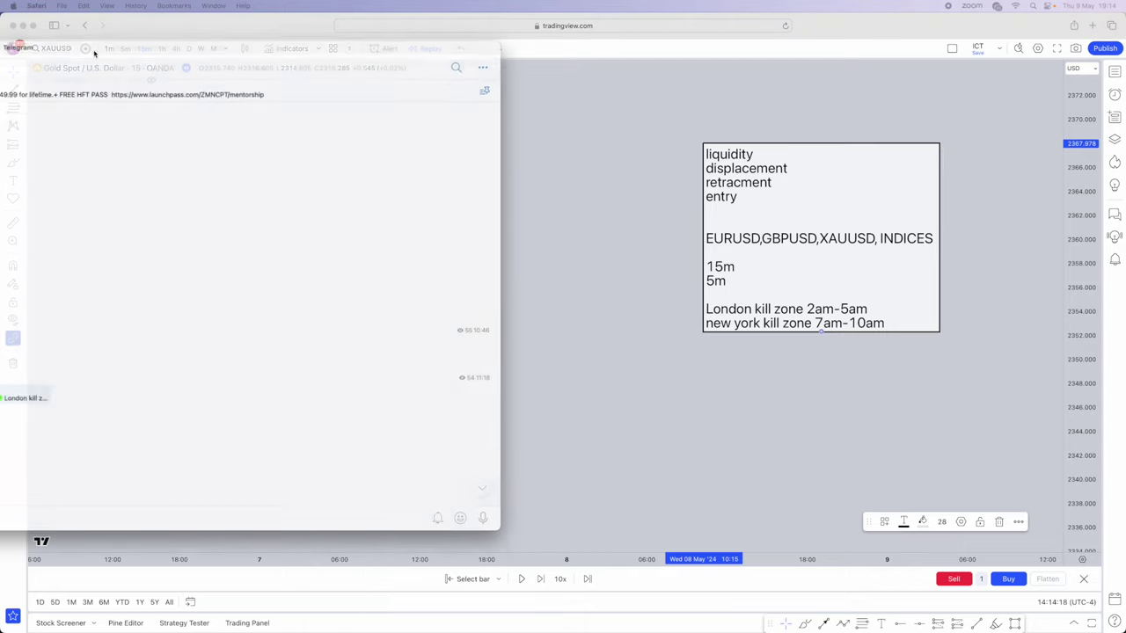
Bring Telegram over the chart and view two gold chart screenshots full size.
drag(93, 50, 389, 91)
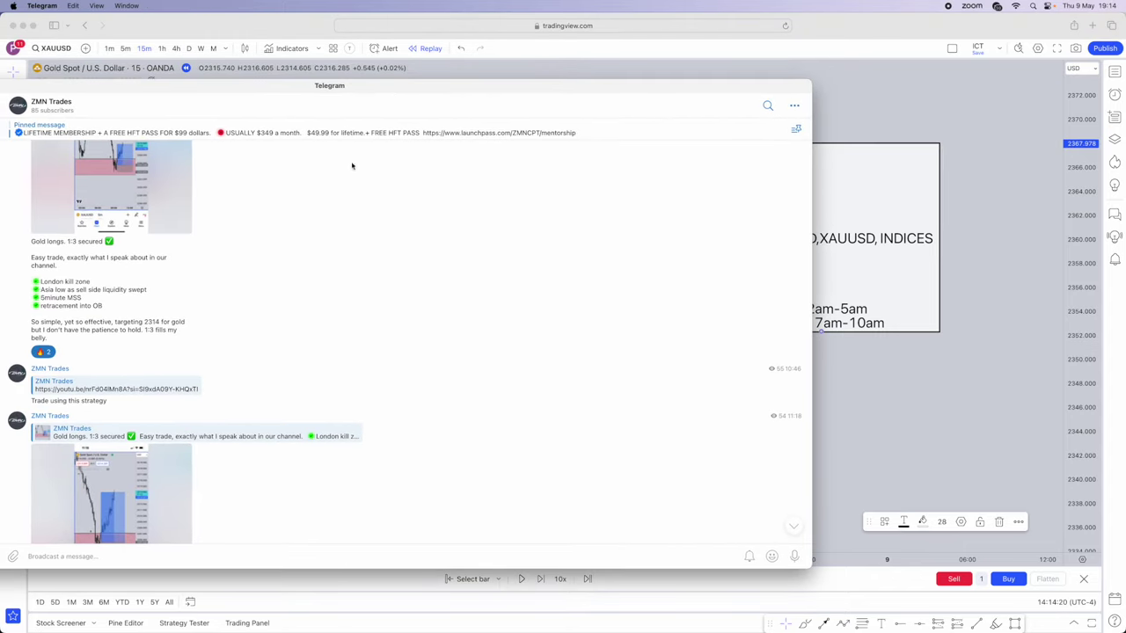
scroll(372, 202, up, 5)
scroll(387, 211, up, 1)
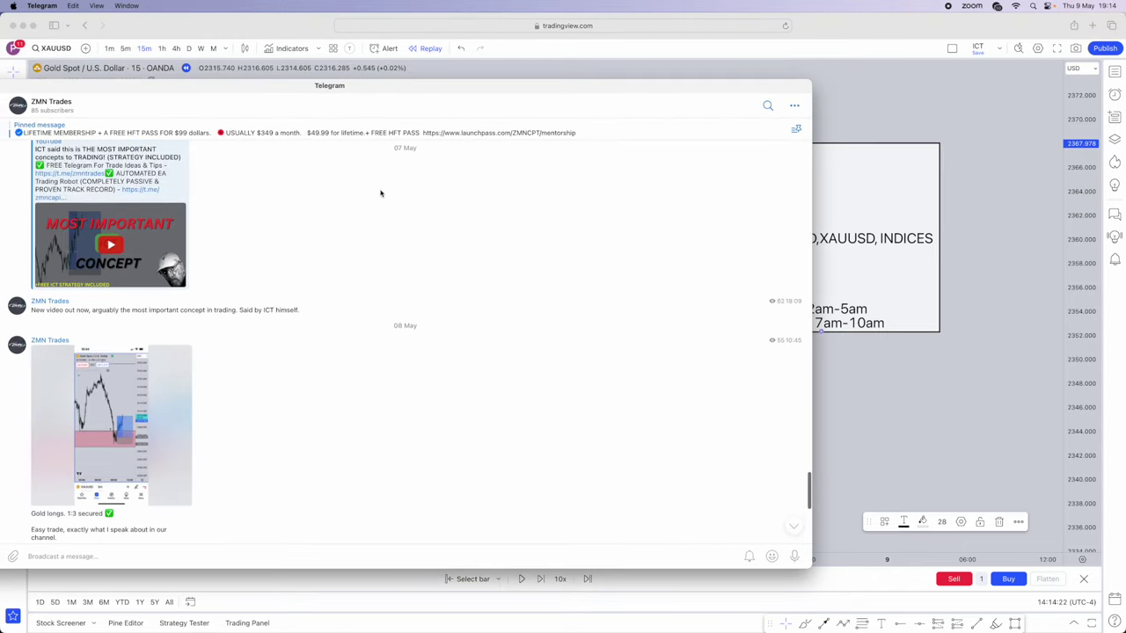
scroll(392, 213, down, 5)
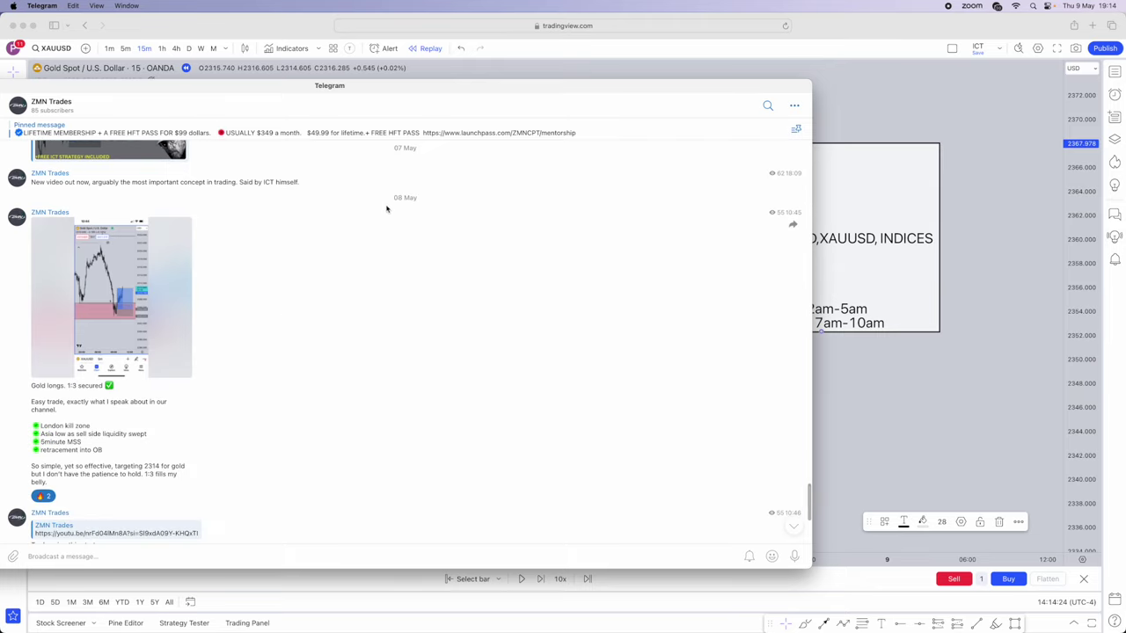
scroll(297, 279, down, 1)
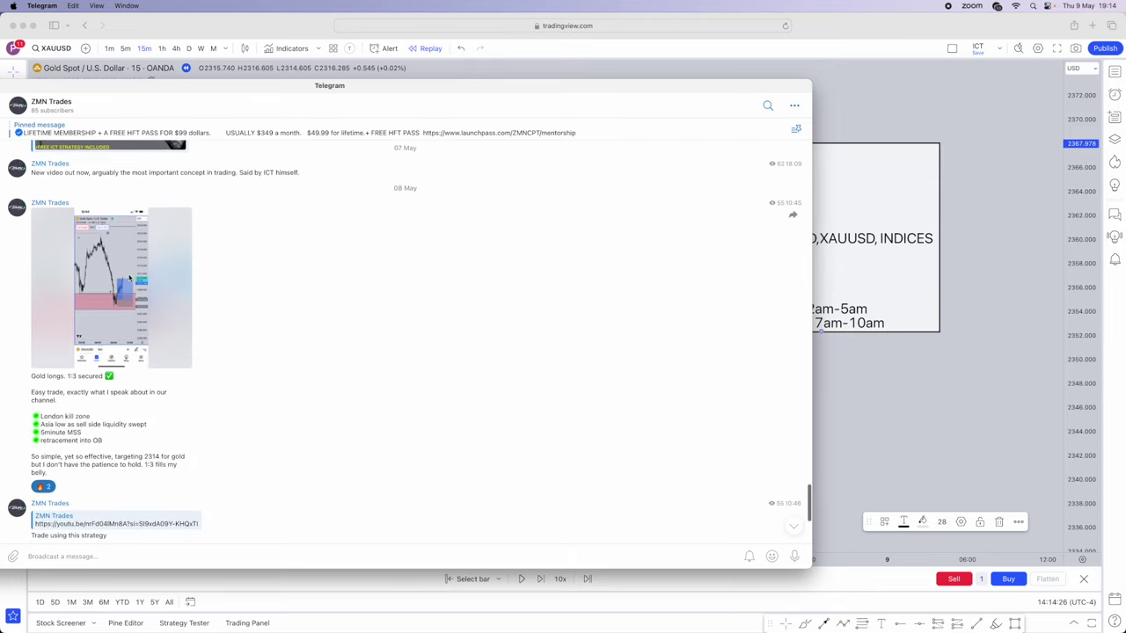
click(111, 291)
click(348, 342)
scroll(352, 334, down, 10)
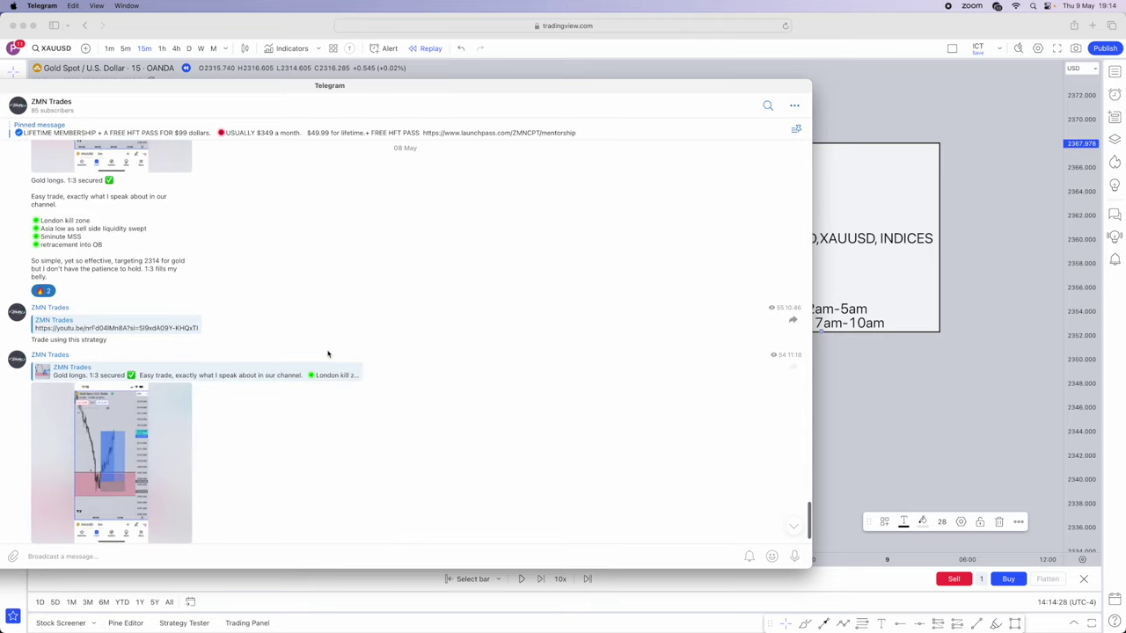
scroll(264, 401, down, 2)
click(153, 395)
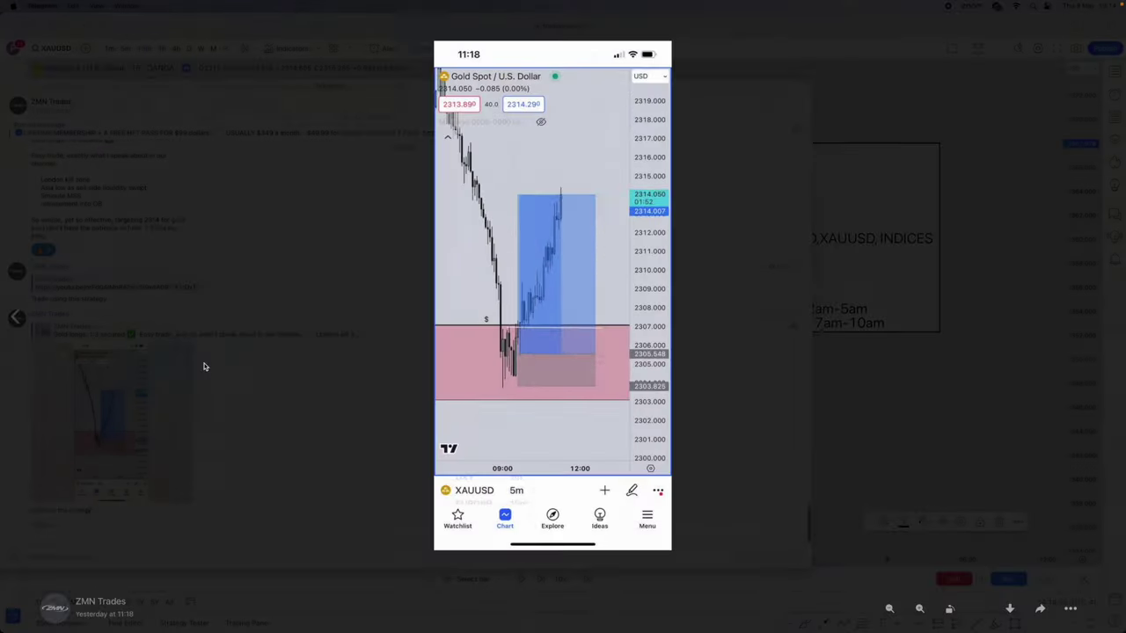
click(311, 282)
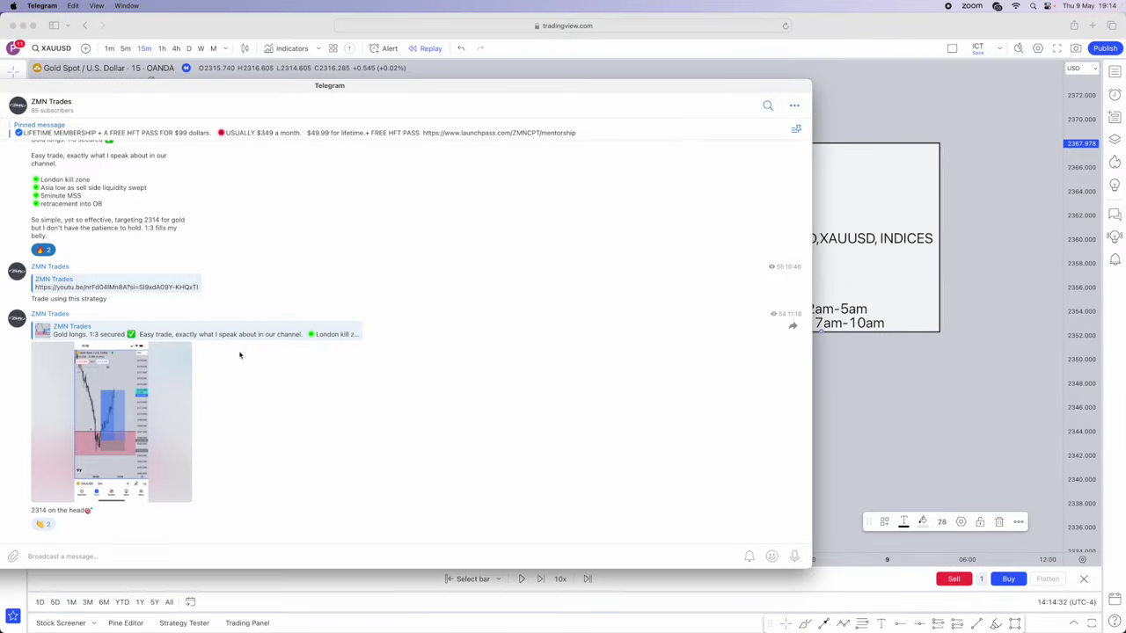
Scroll back through earlier channel posts, then minimize Telegram to reveal the chart.
scroll(242, 350, up, 5)
scroll(276, 328, up, 5)
scroll(276, 327, up, 3)
scroll(281, 325, up, 2)
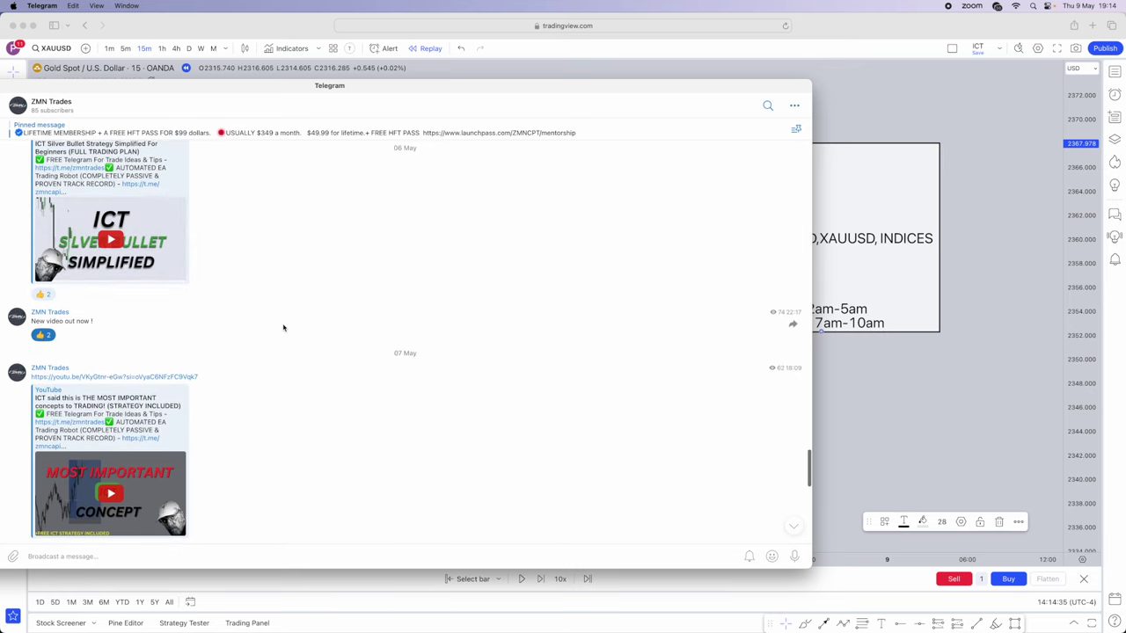
scroll(284, 322, up, 3)
scroll(296, 327, up, 3)
scroll(293, 322, up, 5)
scroll(312, 322, down, 1)
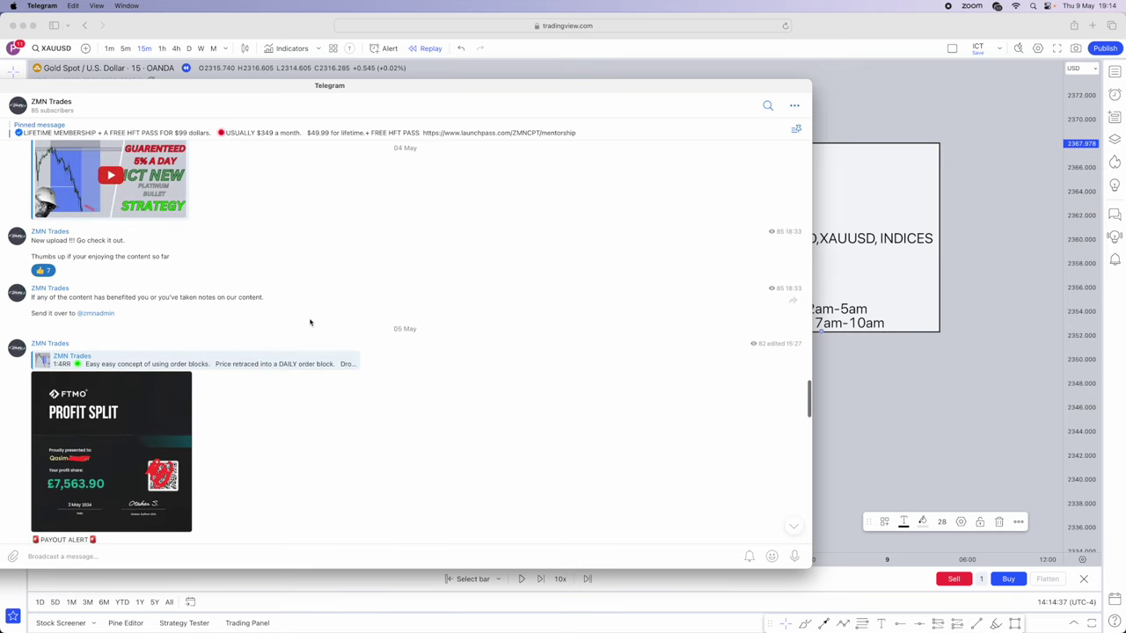
scroll(311, 322, down, 2)
scroll(299, 291, down, 5)
scroll(219, 220, up, 1)
scroll(150, 304, up, 1)
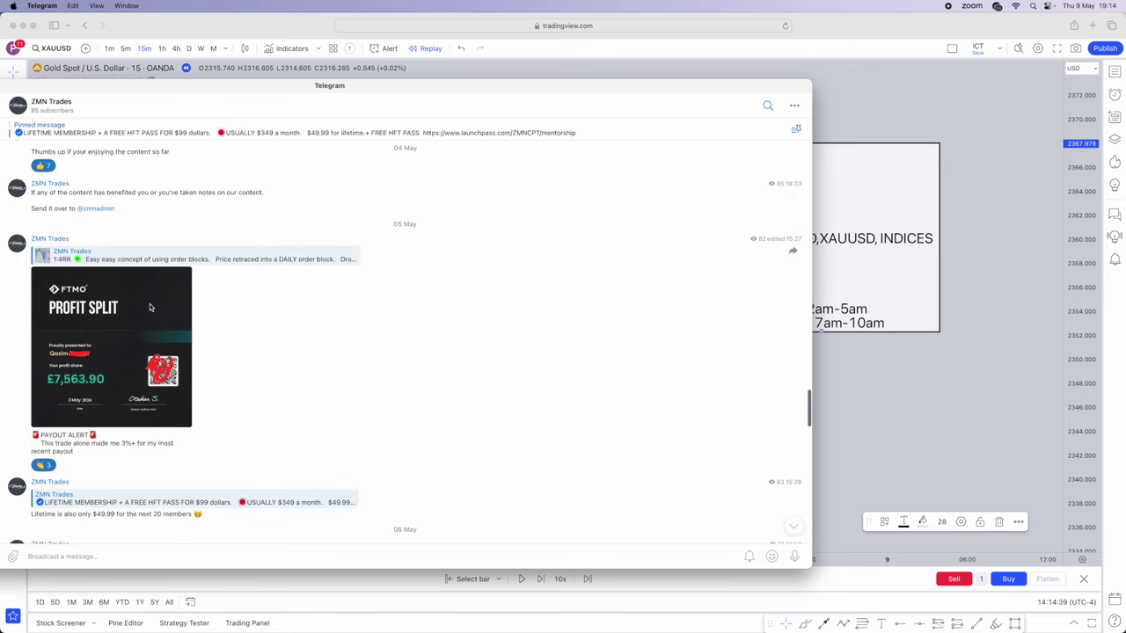
scroll(672, 291, down, 1)
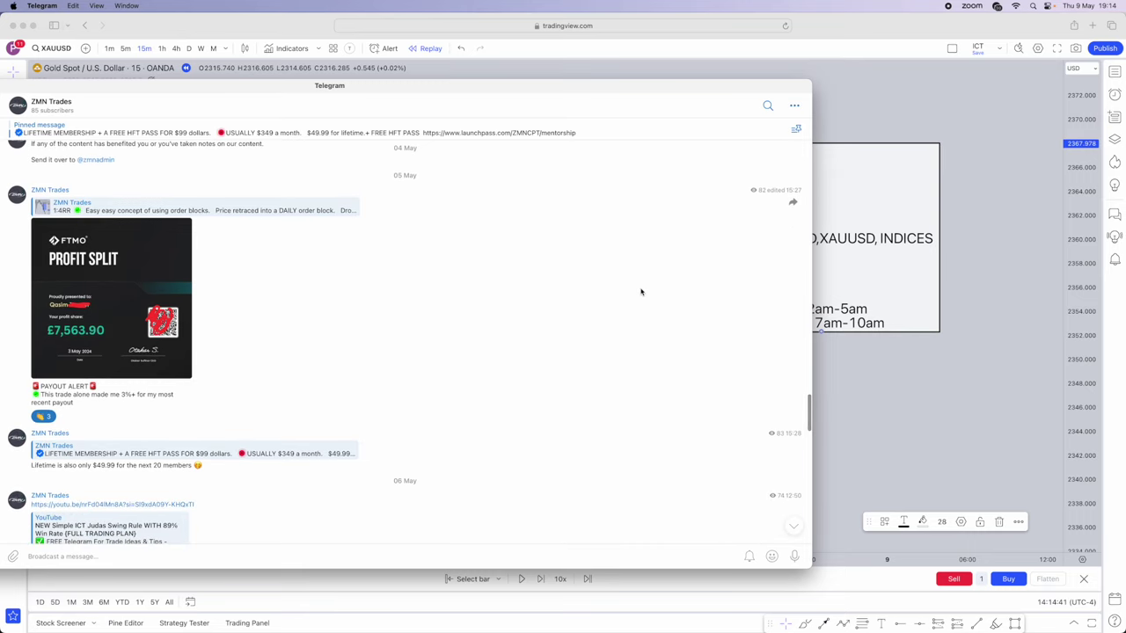
drag(478, 88, 470, 89)
double_click(470, 89)
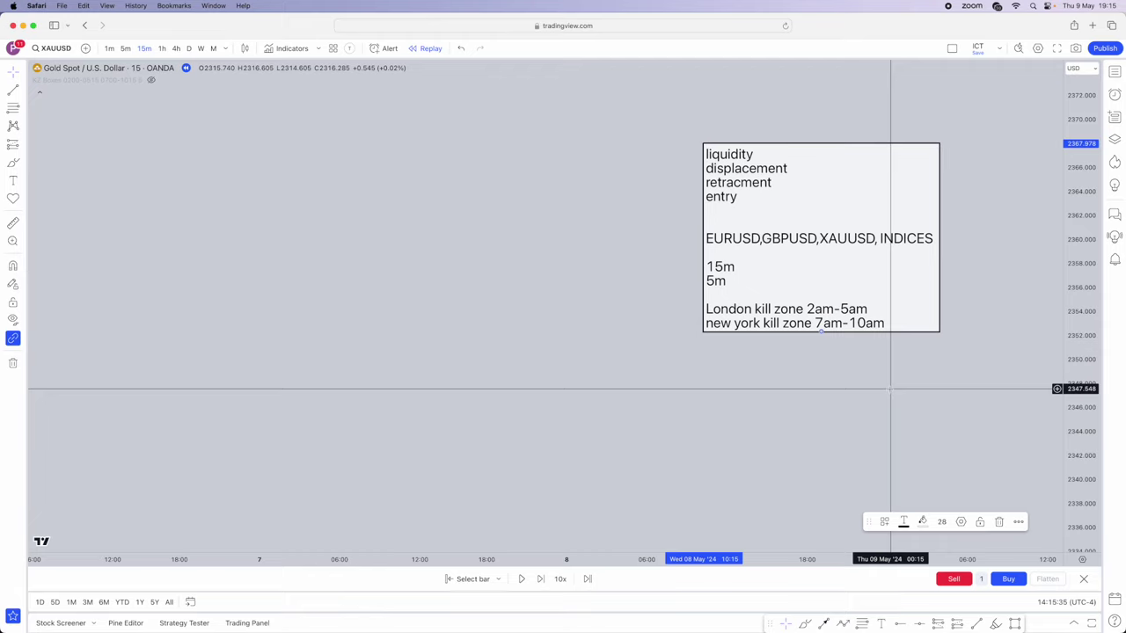
click(885, 390)
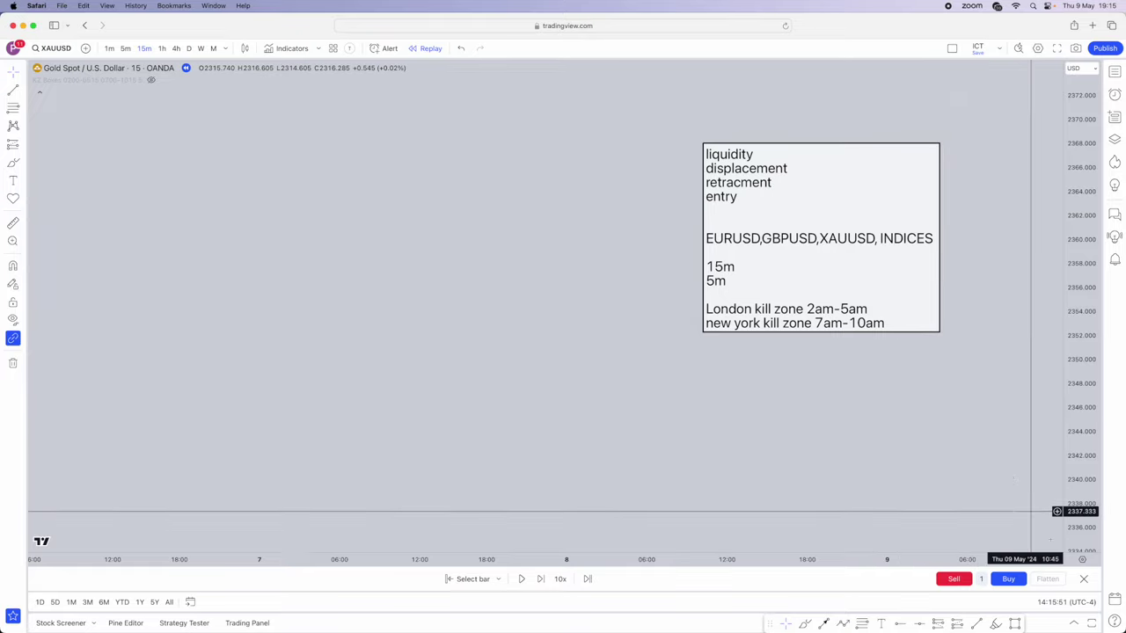
click(1061, 602)
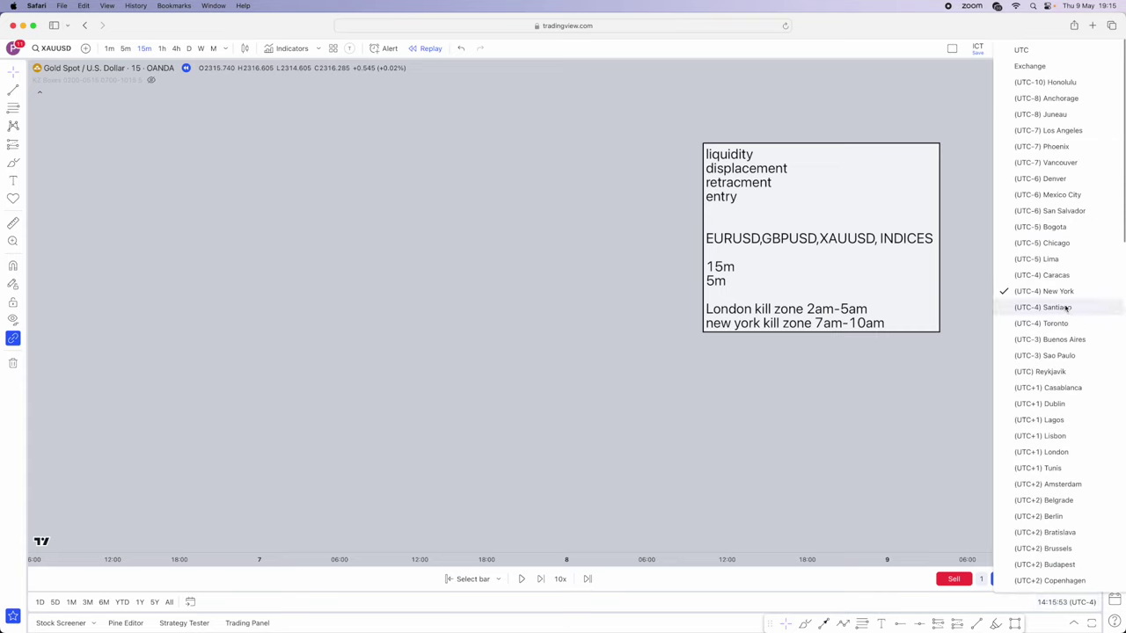
click(920, 400)
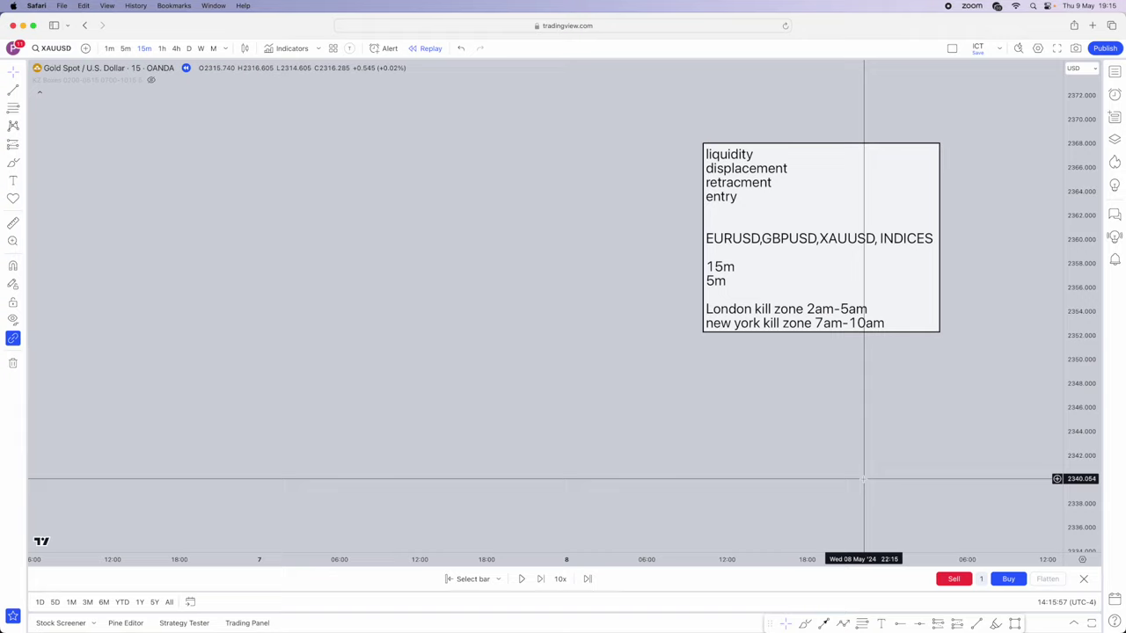
click(842, 622)
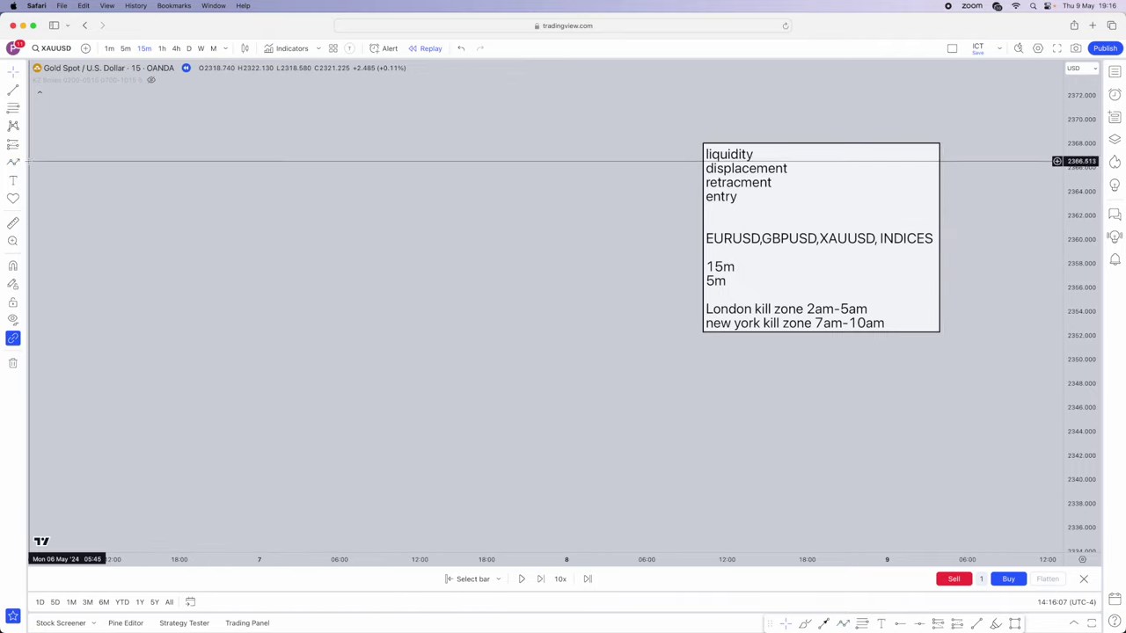
Mark 04:00 and 19:45 on 7 May with vertical lines.
click(23, 89)
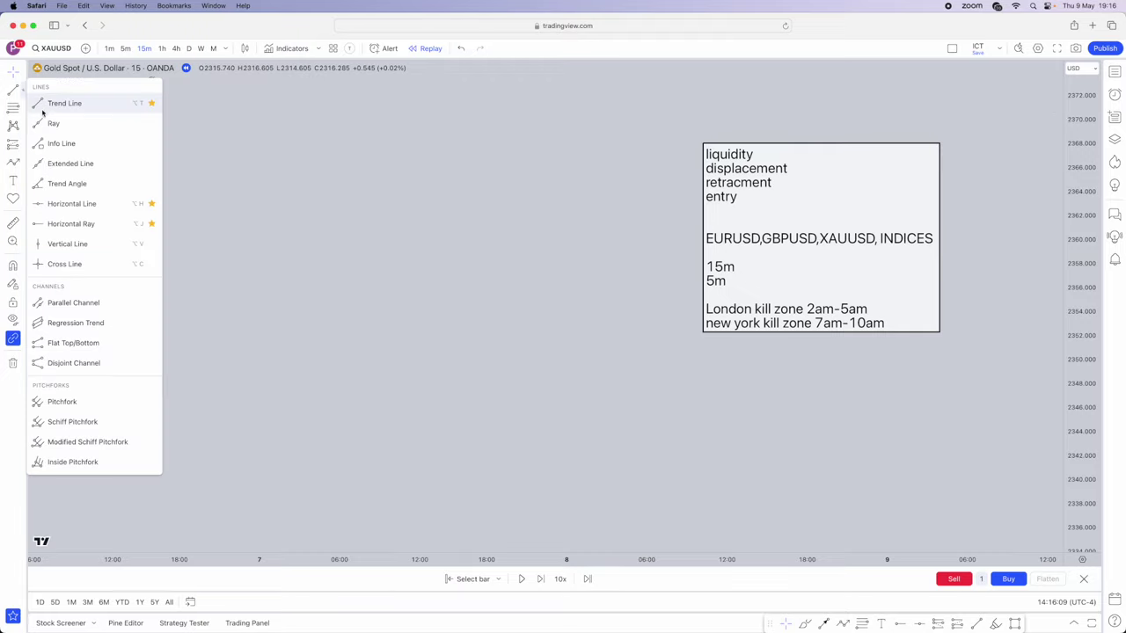
click(67, 244)
click(312, 267)
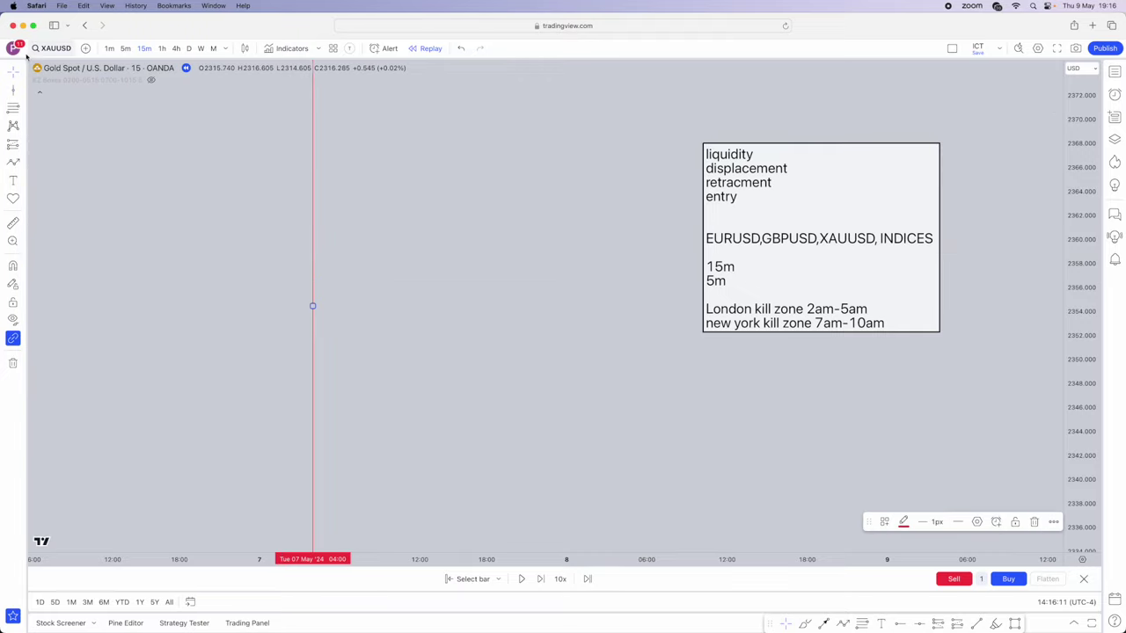
click(13, 91)
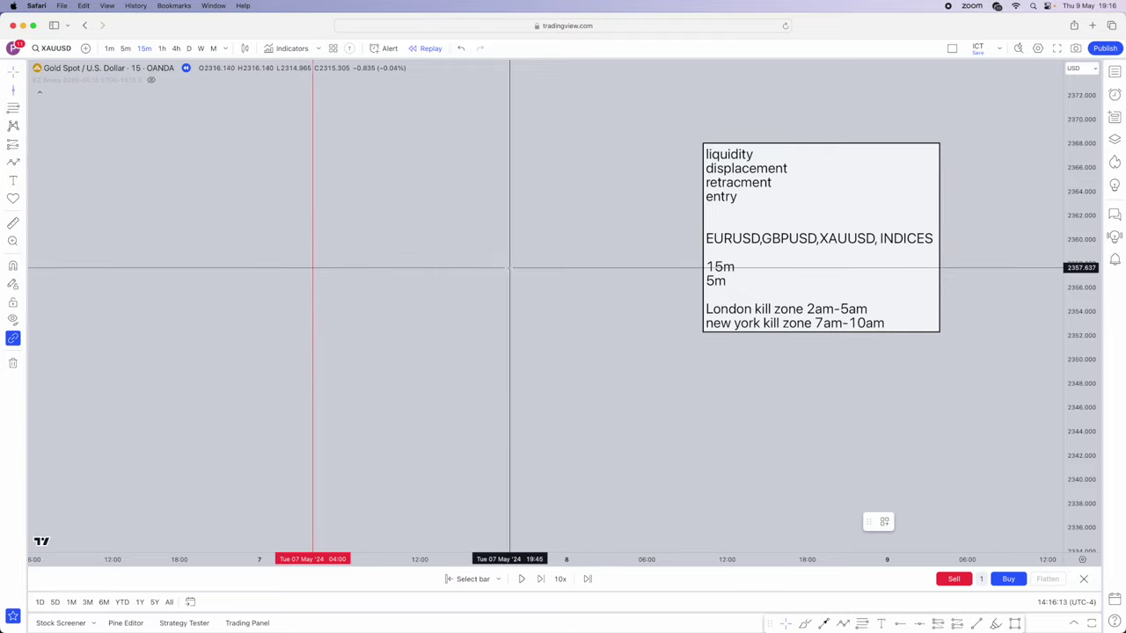
click(509, 264)
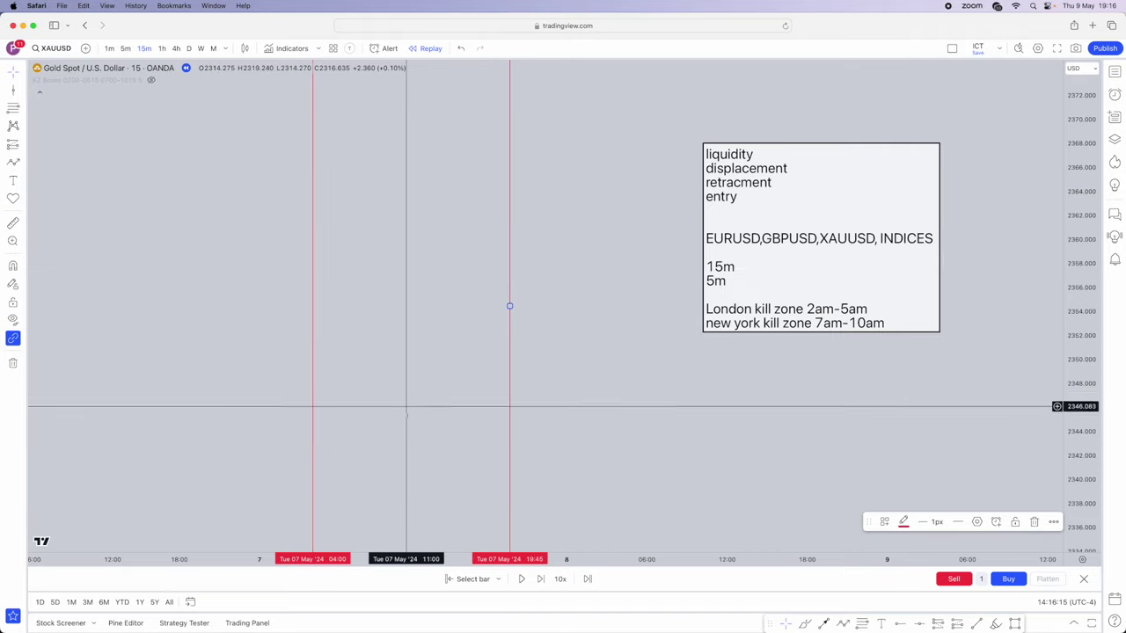
Draw a zigzag path from the low near 2342 ending in a downward arrow.
click(843, 622)
click(118, 452)
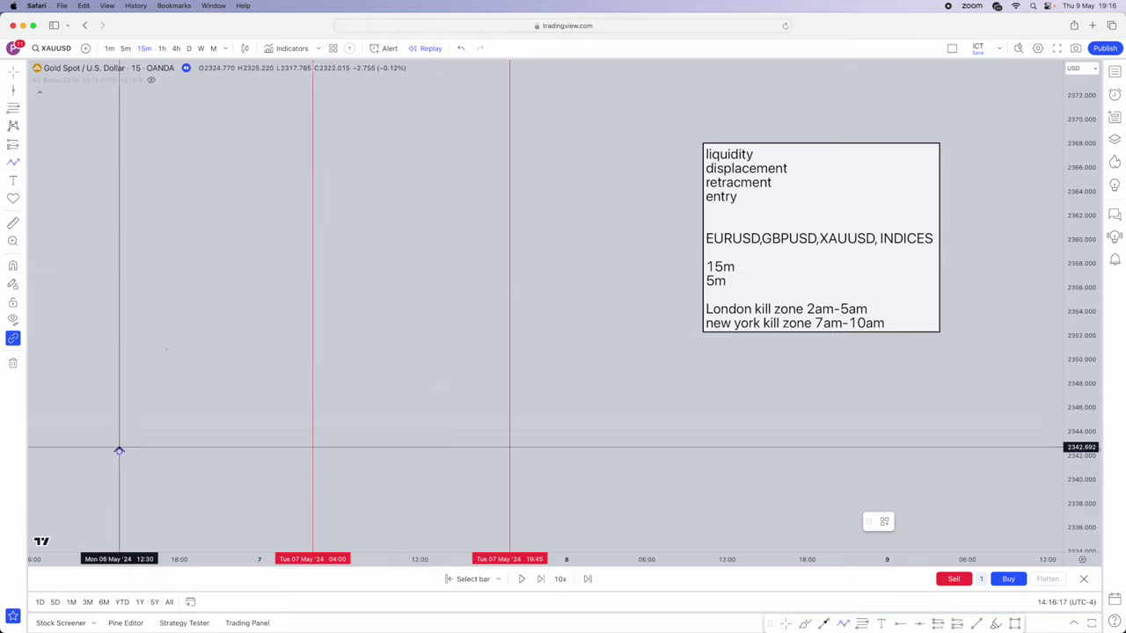
click(203, 293)
click(233, 428)
click(253, 260)
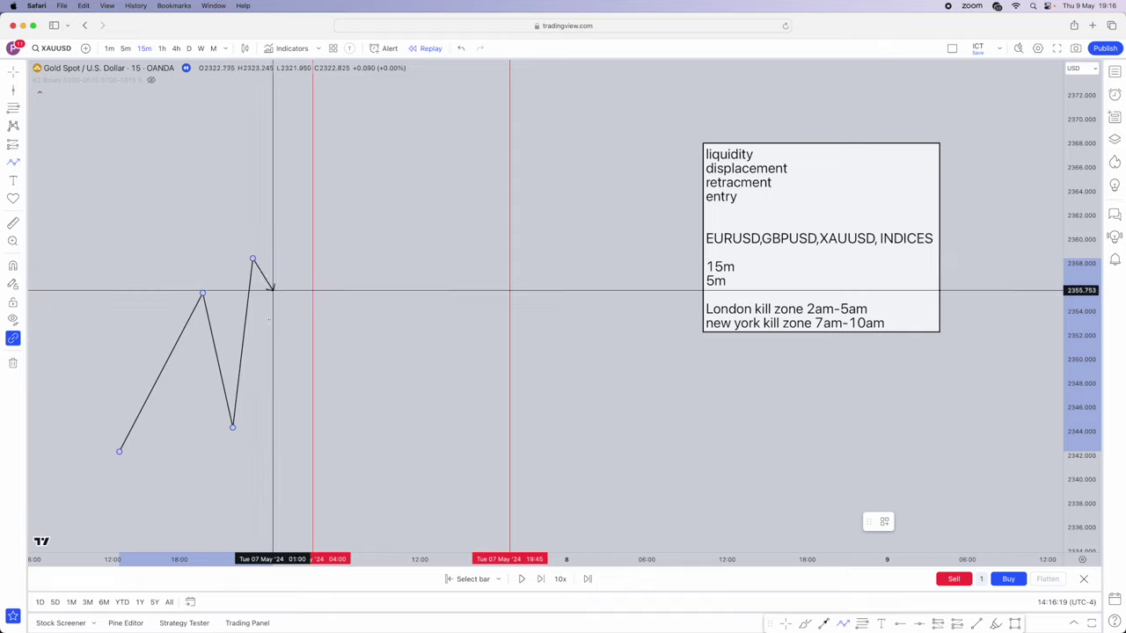
click(279, 417)
click(300, 295)
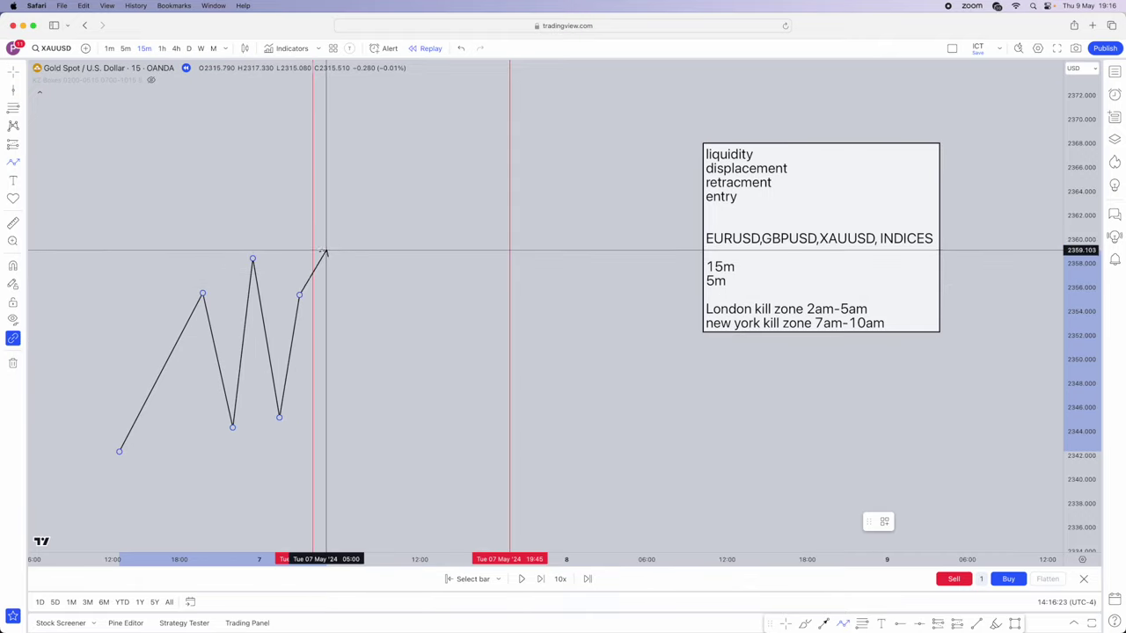
double_click(312, 359)
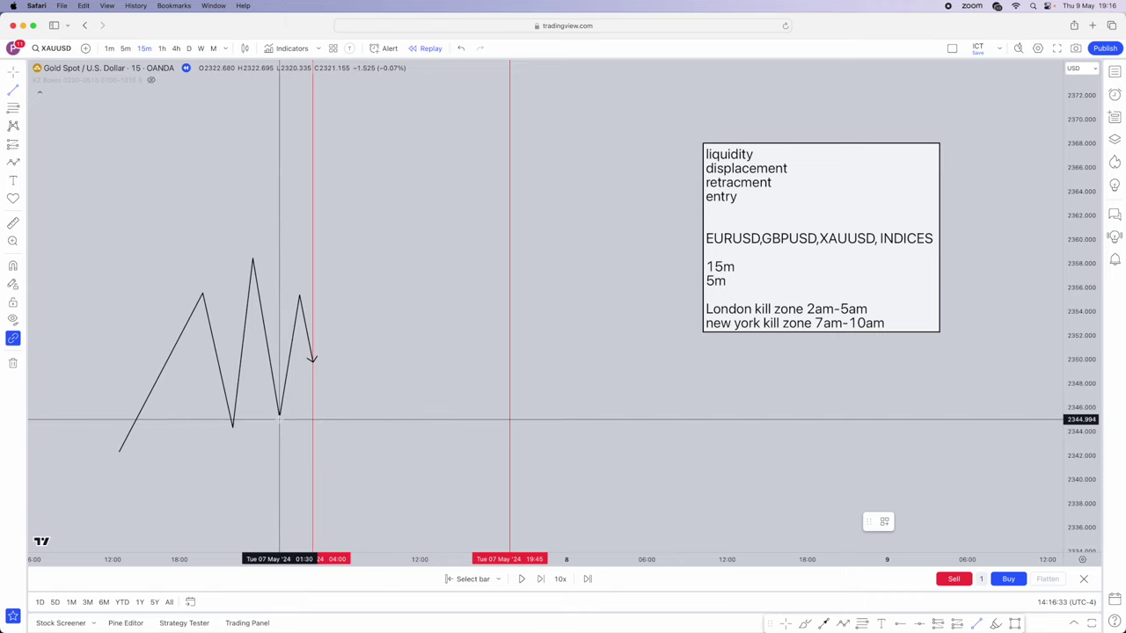
Draw horizontal lines from the last swing low and the highest swing high.
click(279, 419)
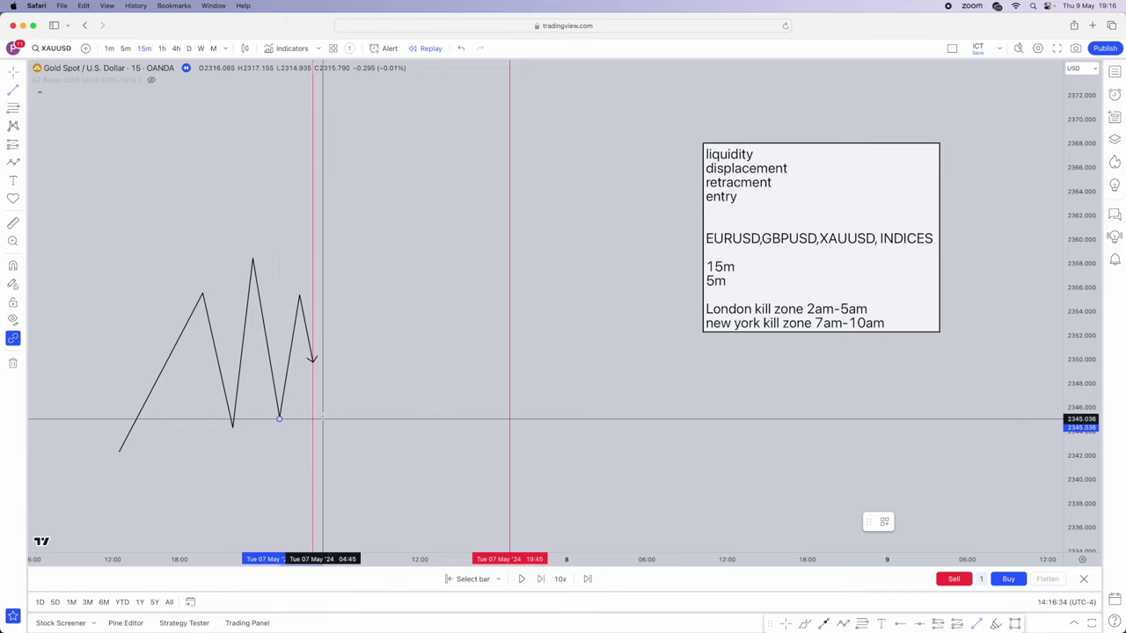
click(560, 418)
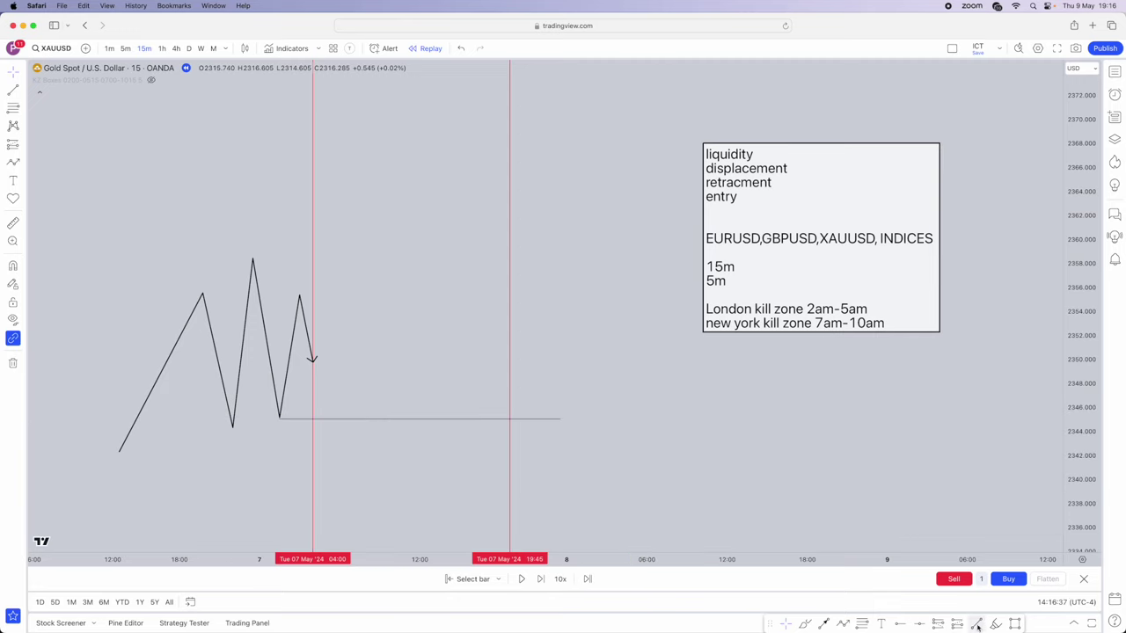
click(251, 259)
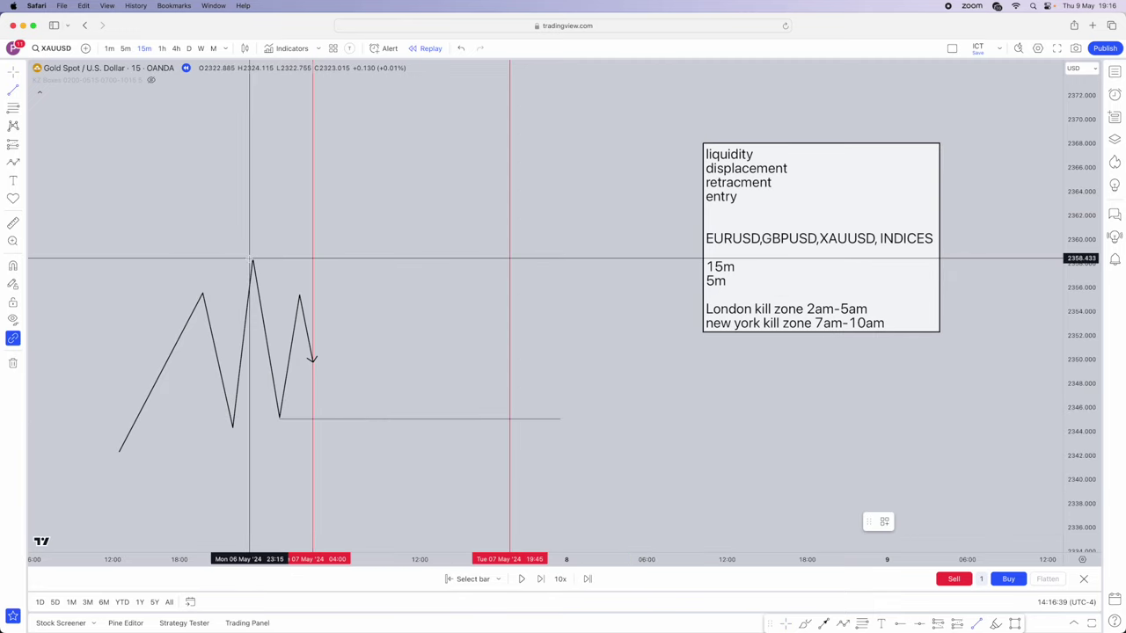
click(563, 259)
Apply the saved 'liquidity' template to both lines to add $ labels.
double_click(563, 259)
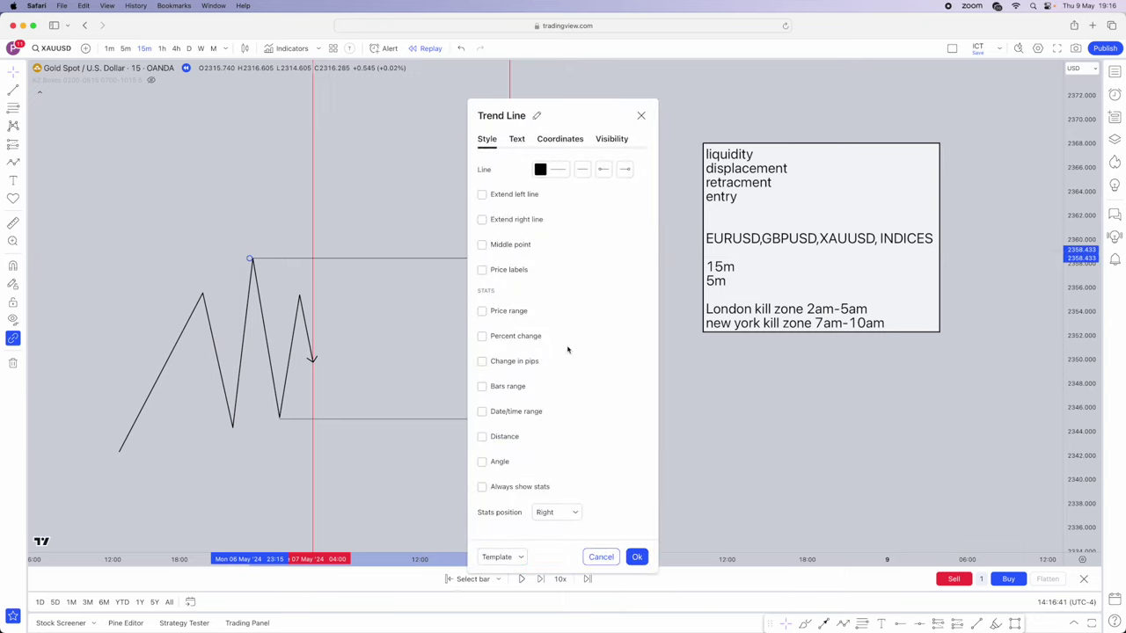
click(501, 557)
click(490, 614)
key(Escape)
double_click(384, 420)
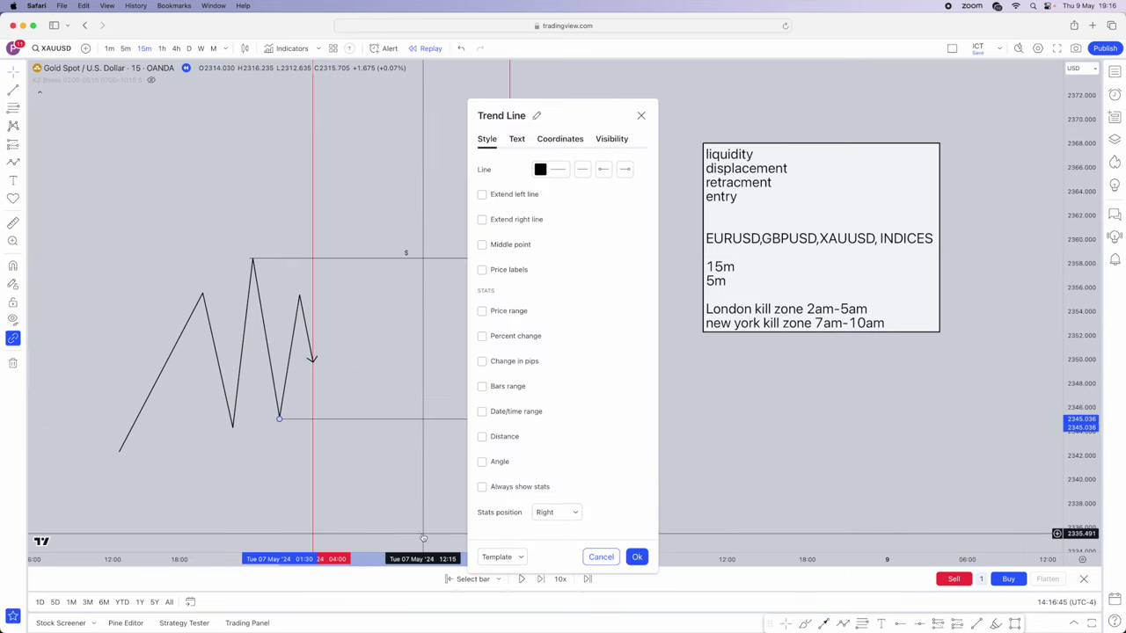
click(498, 557)
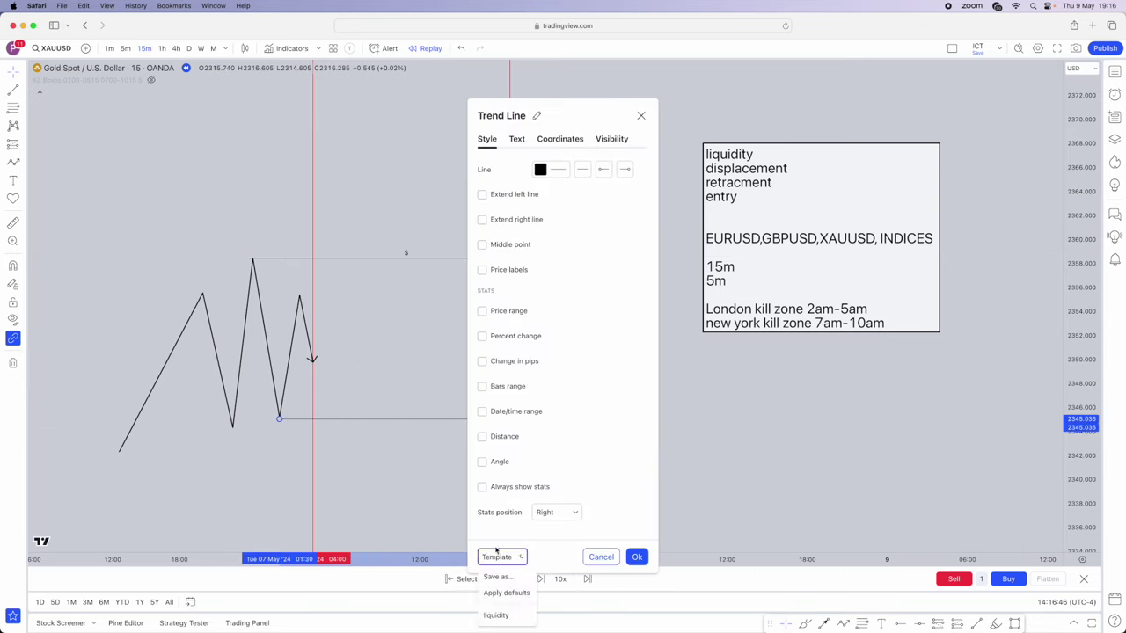
click(496, 615)
key(Escape)
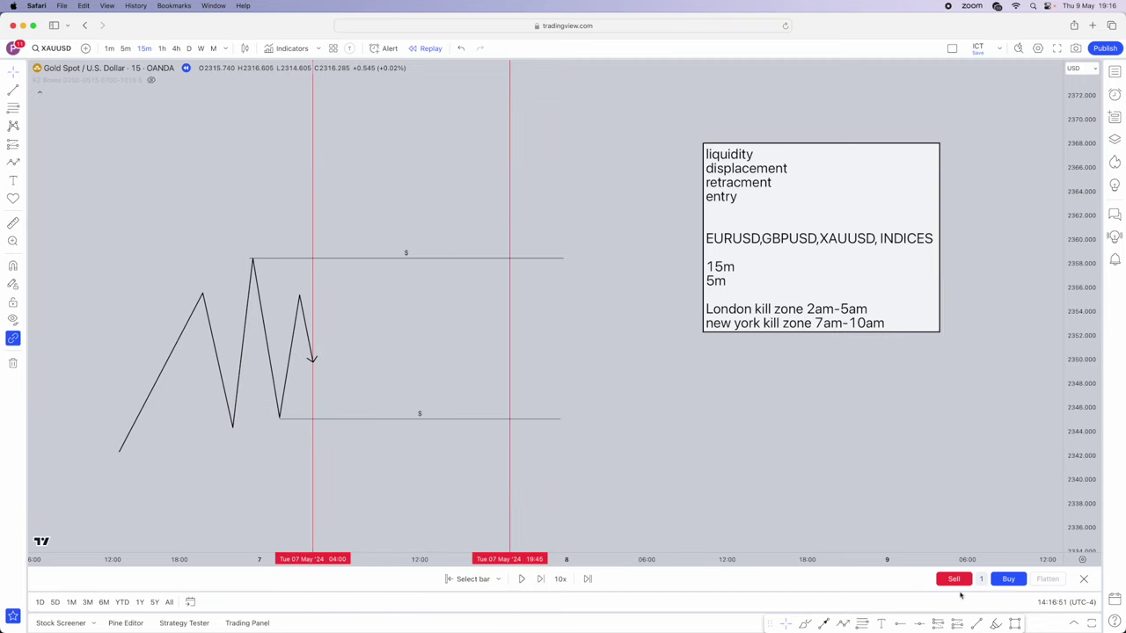
click(843, 623)
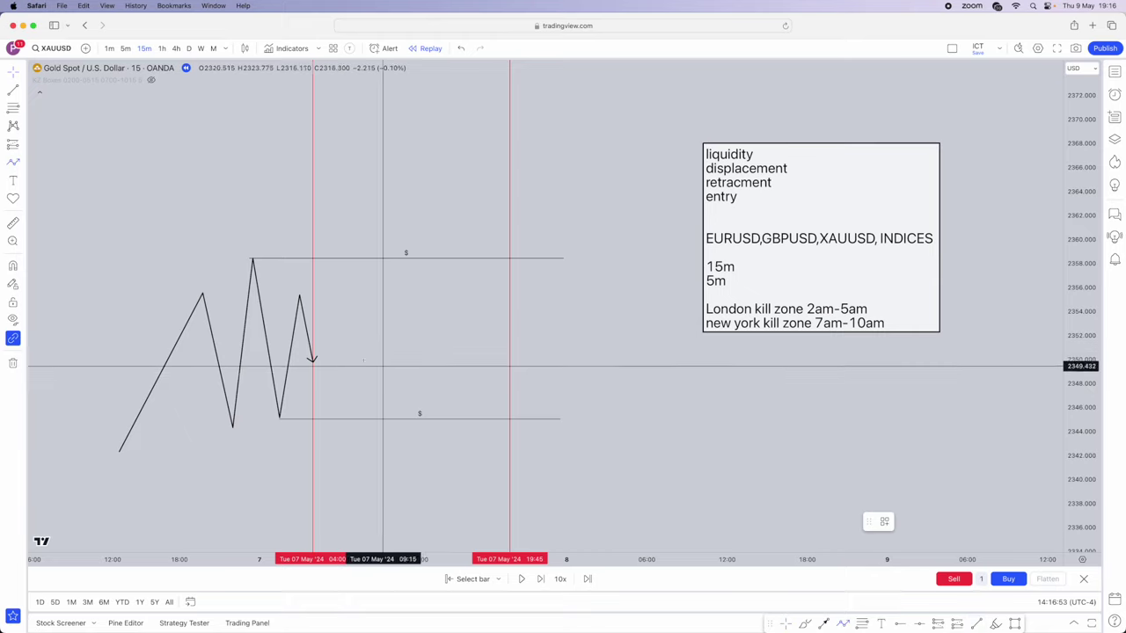
Extend the sketch with a path rallying up, pulling back, then dropping below the lower $ line.
click(312, 358)
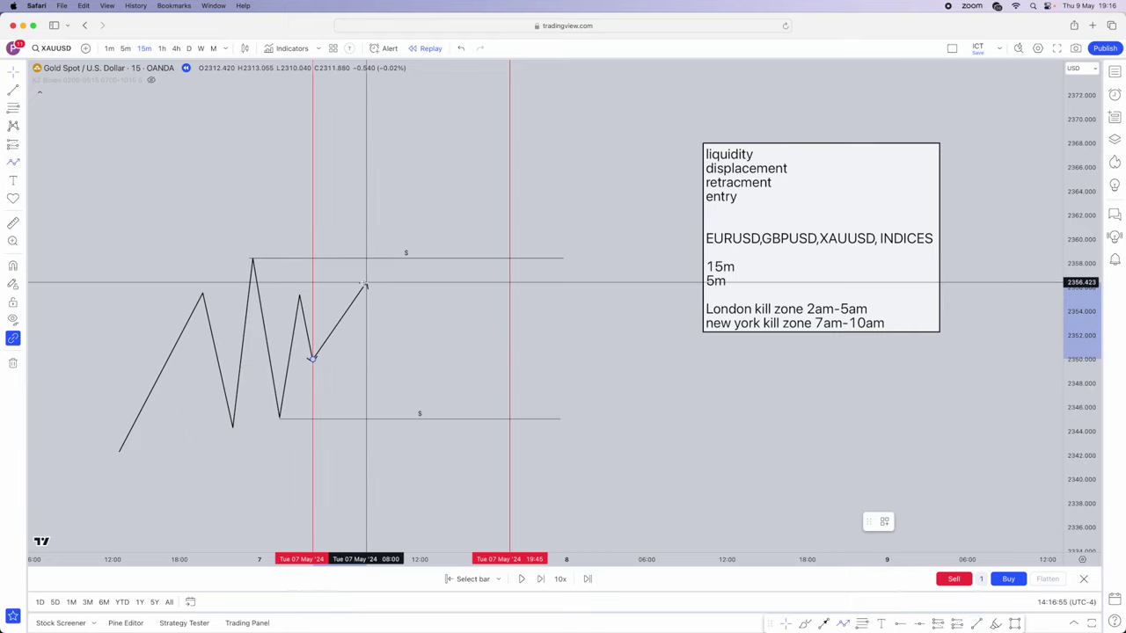
click(346, 287)
click(383, 376)
click(396, 300)
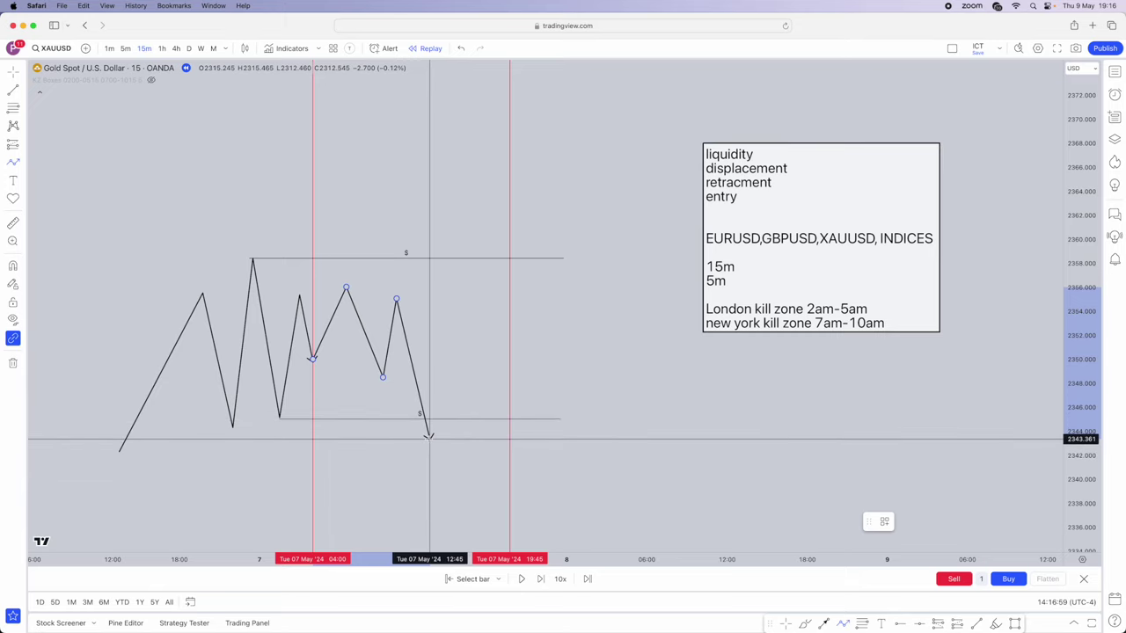
click(428, 437)
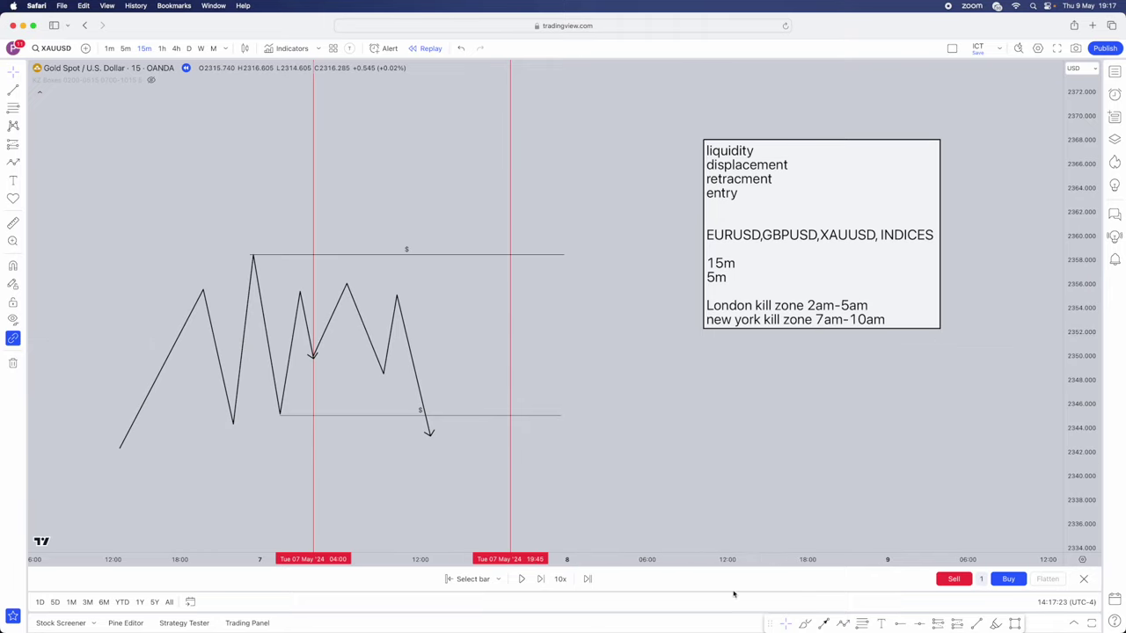
Draw a small bounce below the $ line ending in an upward arrow, nudged slightly right.
click(842, 625)
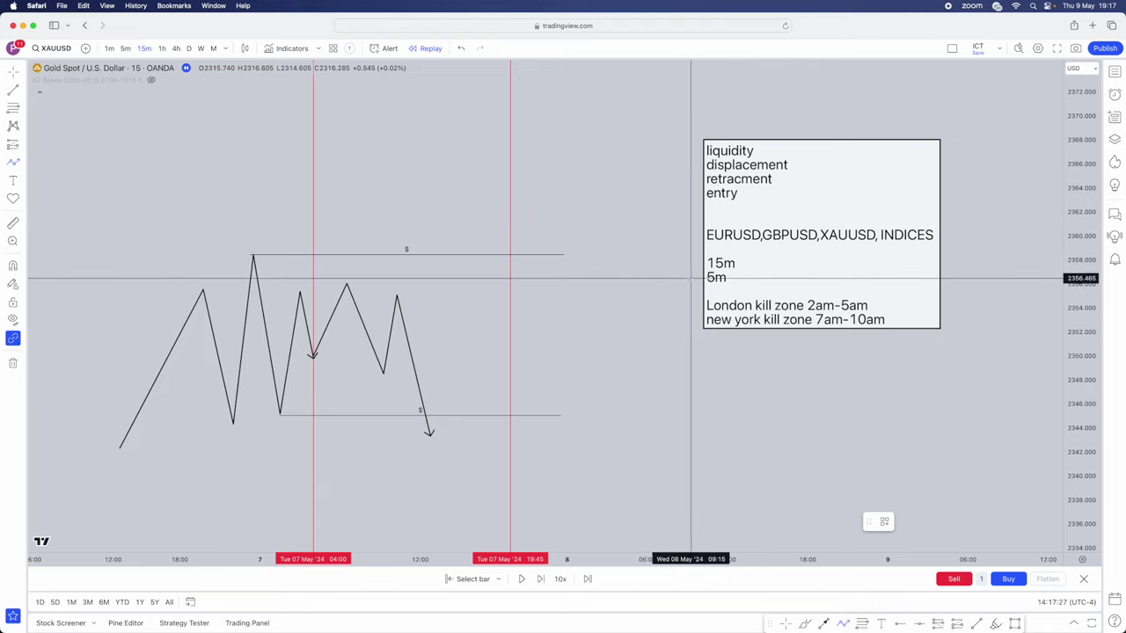
click(429, 432)
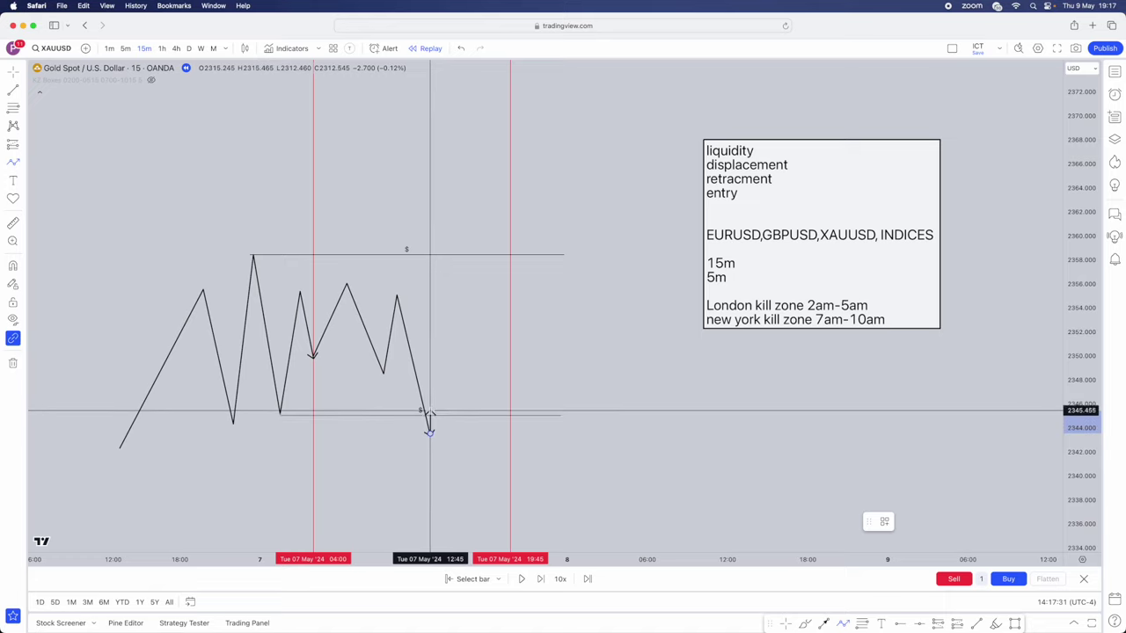
click(436, 408)
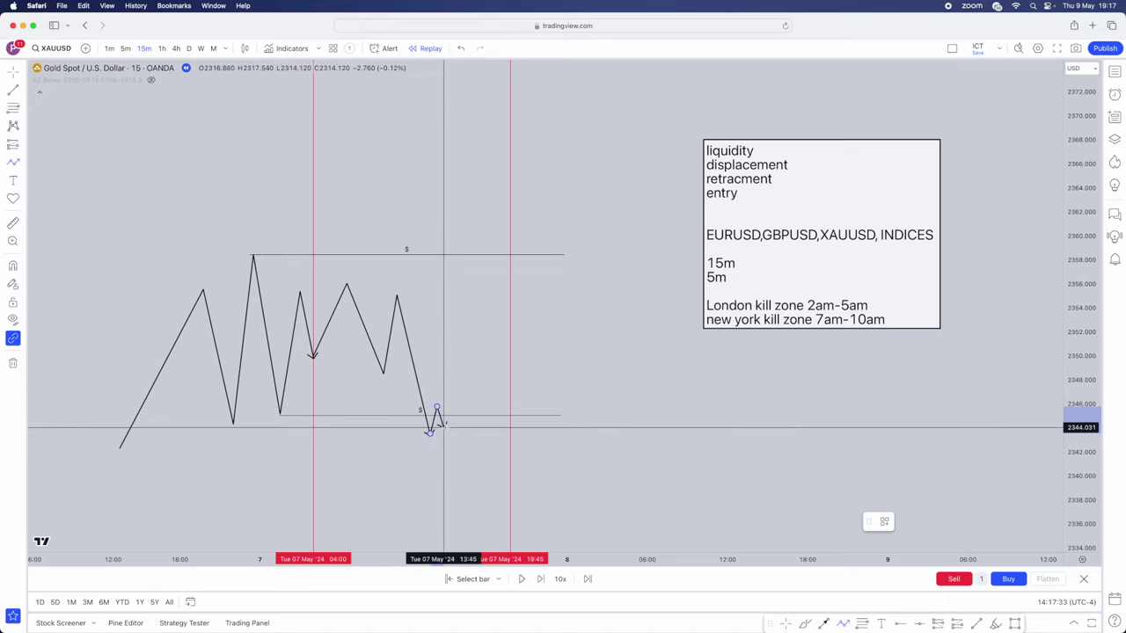
click(443, 427)
double_click(443, 387)
click(456, 378)
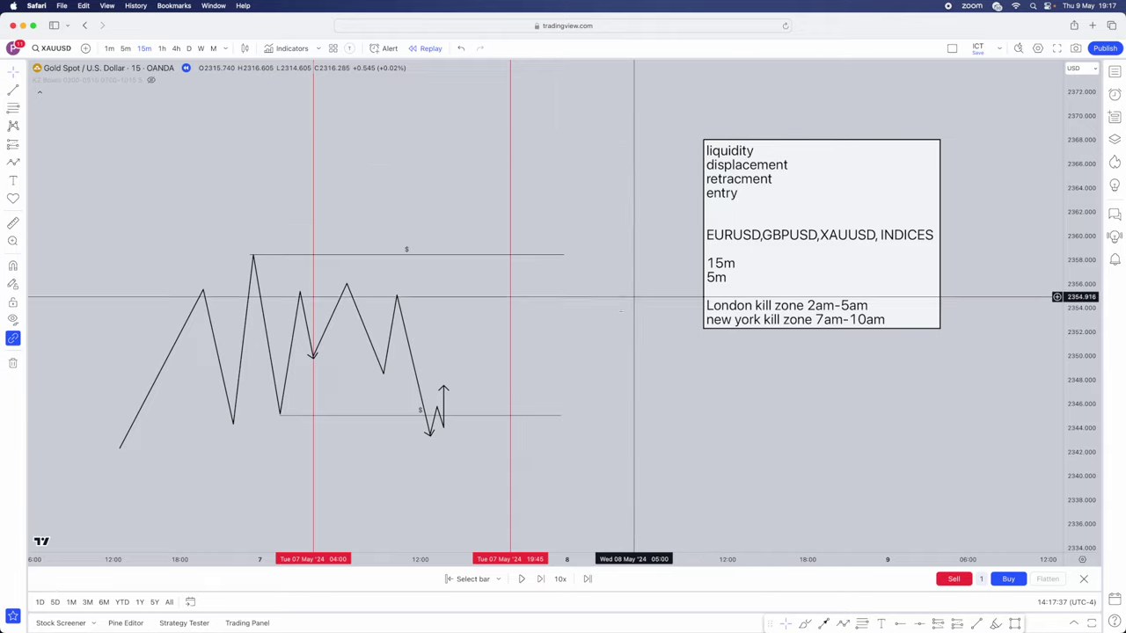
click(439, 409)
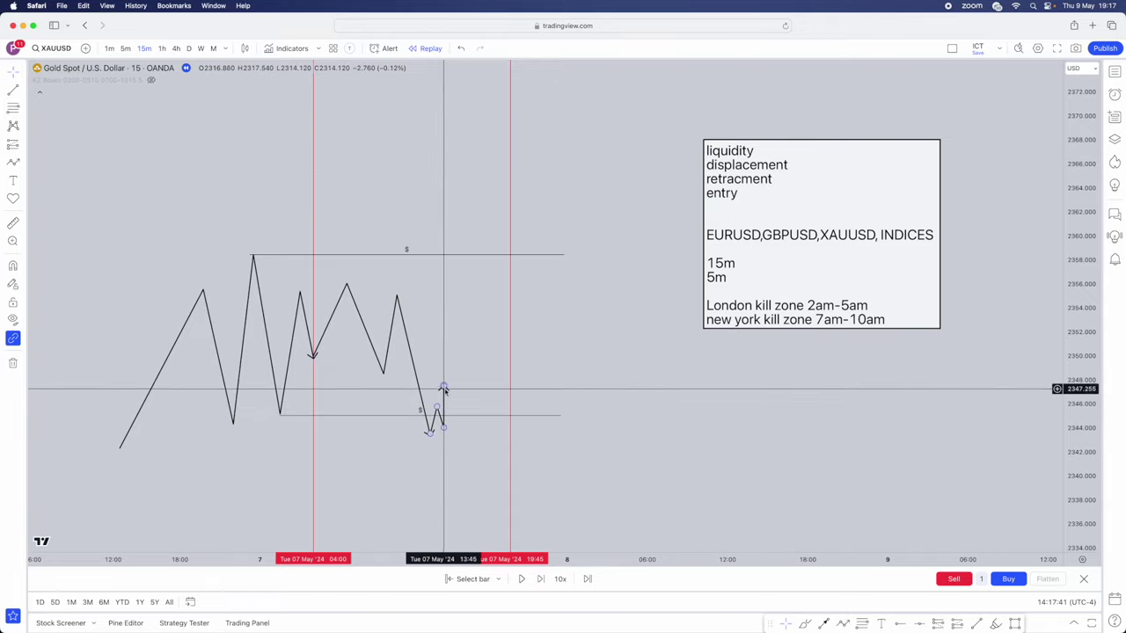
drag(443, 388, 453, 386)
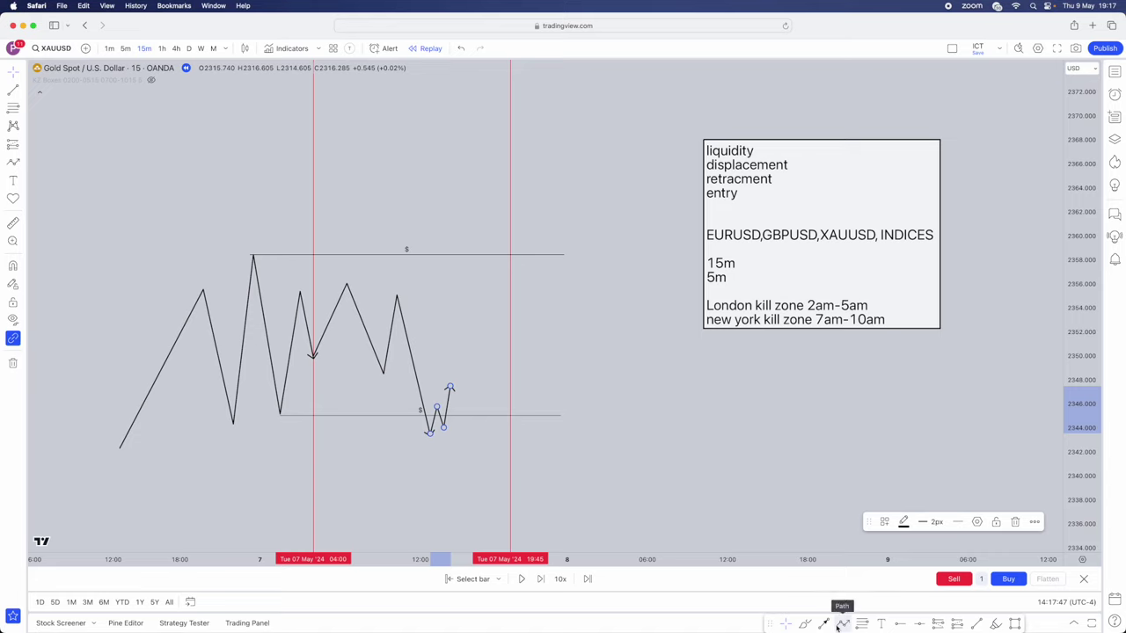
click(840, 625)
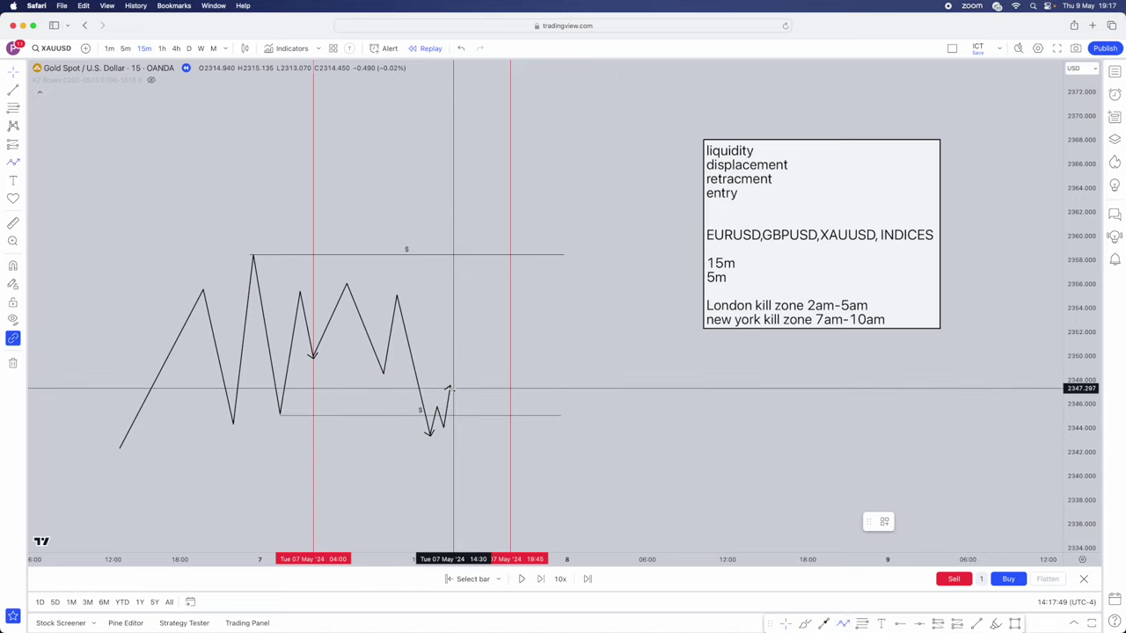
click(449, 388)
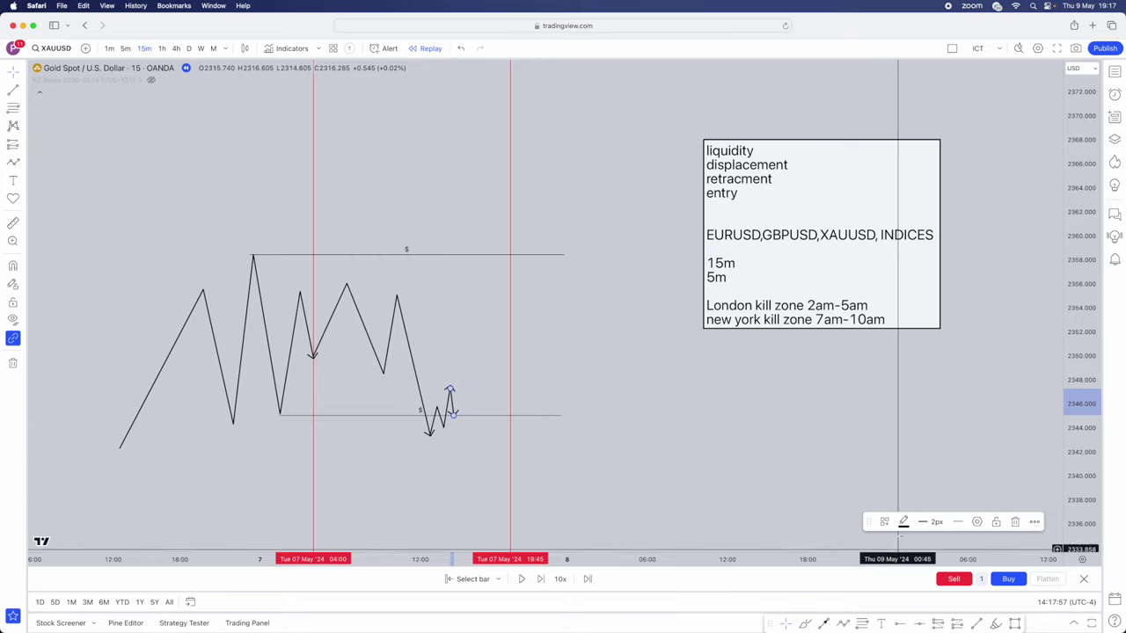
Make the retracement leg red, add a red arrow rising toward 2355, then switch to Telegram.
click(904, 522)
click(906, 498)
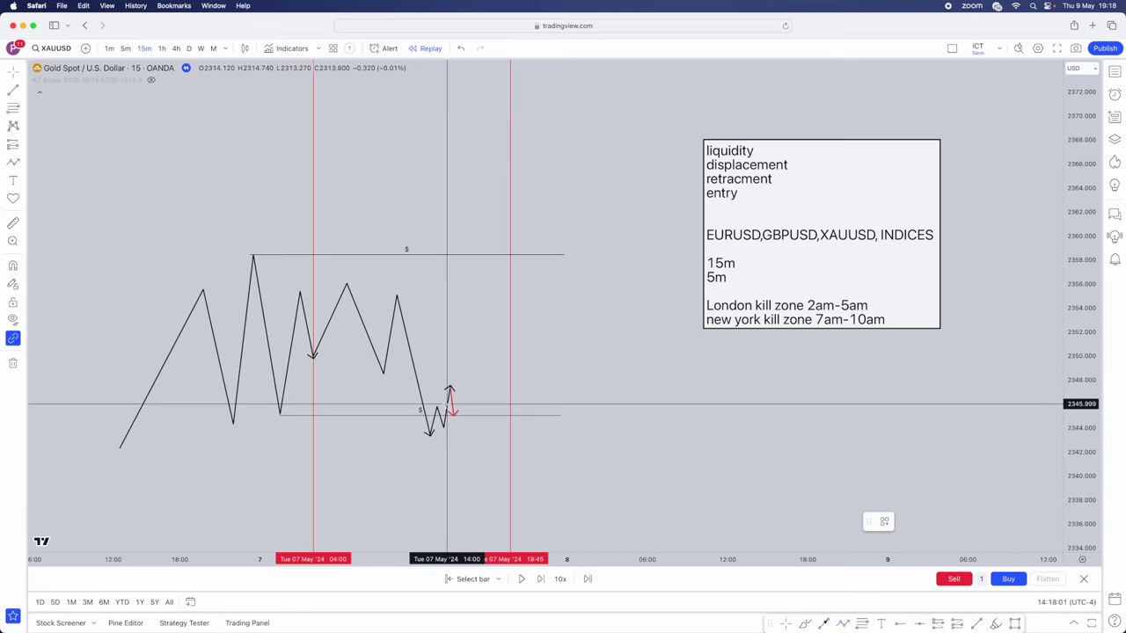
drag(454, 414, 483, 299)
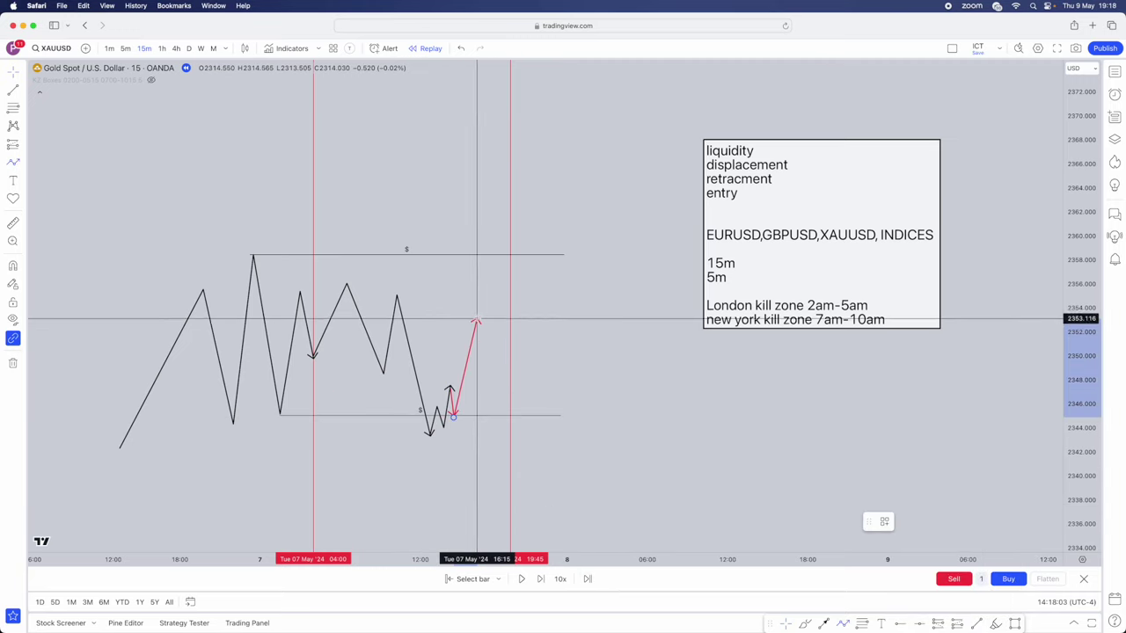
click(484, 315)
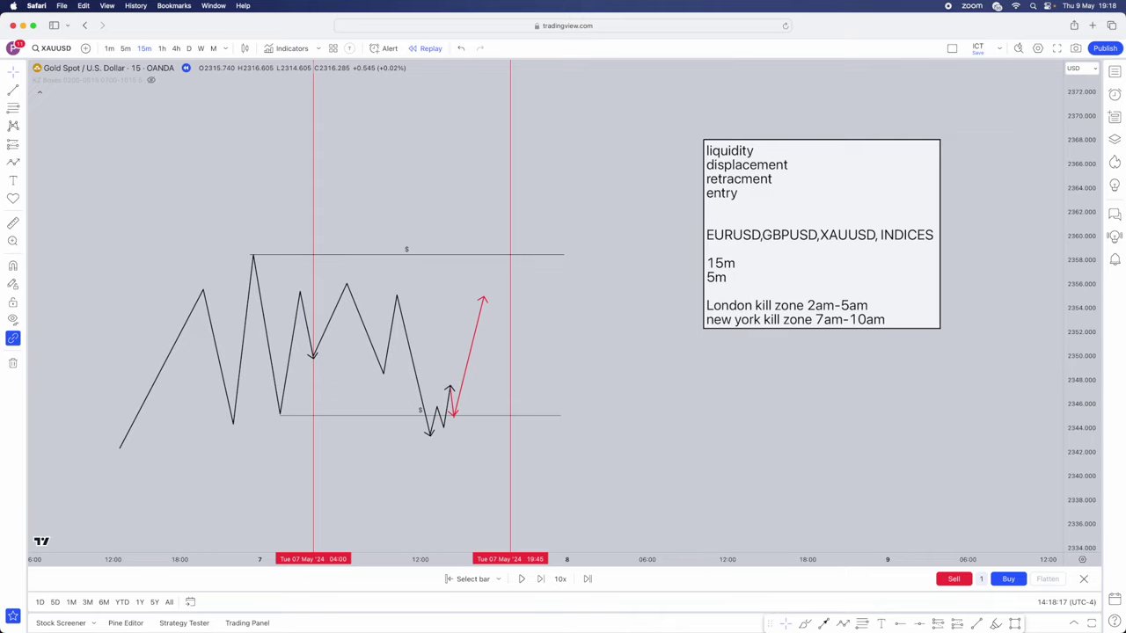
key(super+Tab)
drag(639, 86, 621, 83)
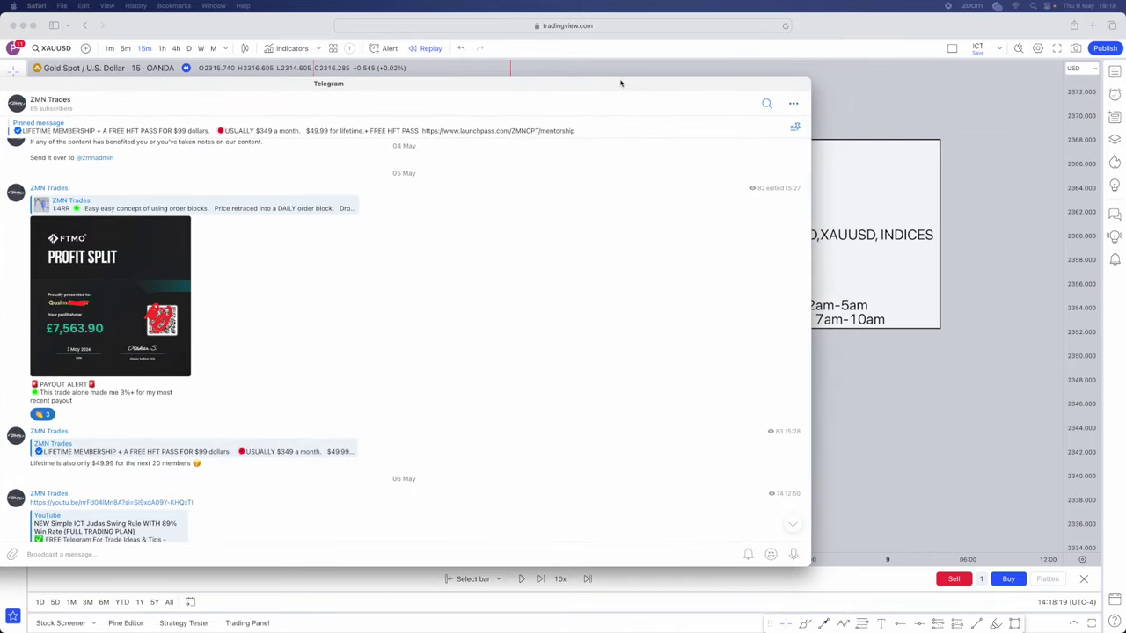
Scroll the channel and jump to the pinned membership message.
scroll(724, 314, up, 1)
scroll(764, 451, down, 3)
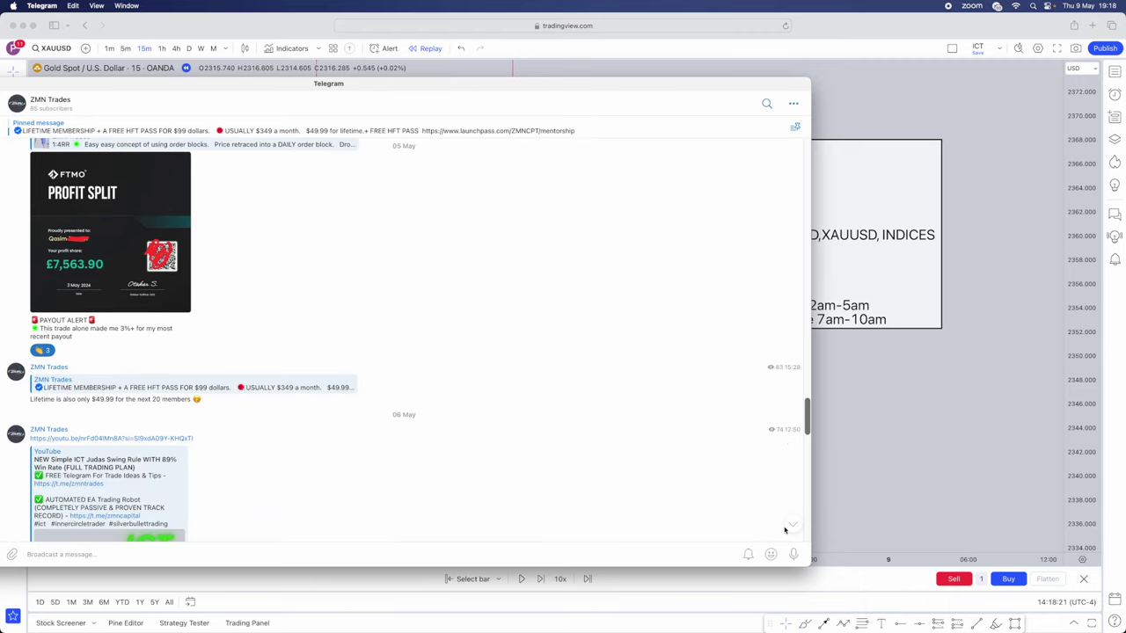
scroll(510, 425, down, 3)
scroll(402, 355, down, 2)
scroll(405, 352, down, 3)
click(213, 131)
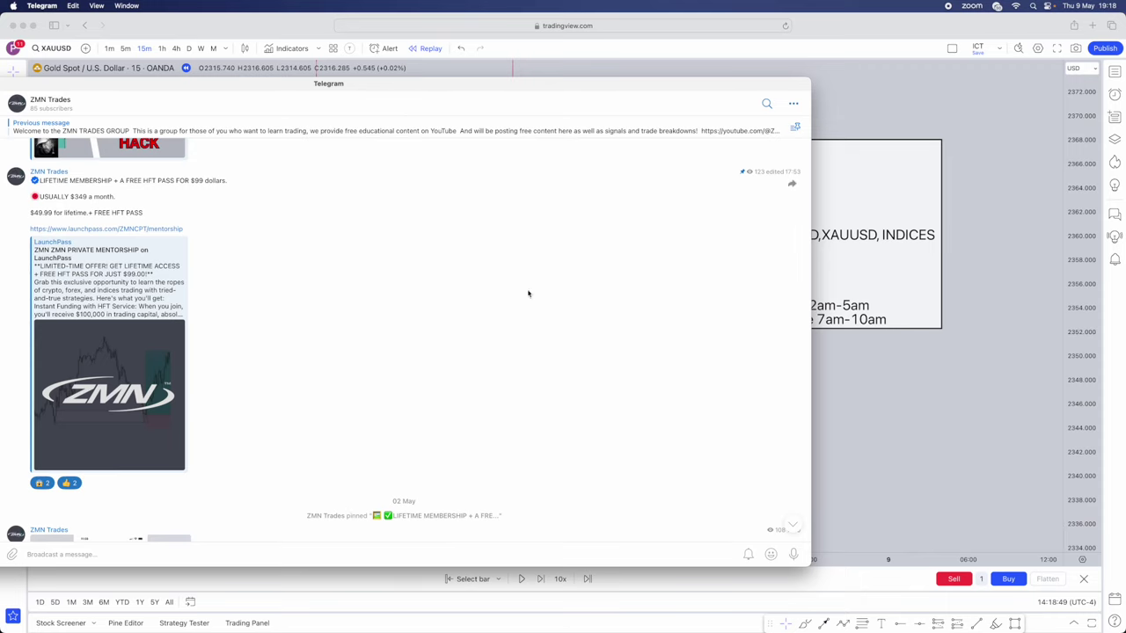
Scroll down to the 08 May gold longs post, then drag Telegram off screen.
scroll(528, 293, down, 5)
scroll(641, 326, down, 3)
scroll(470, 347, down, 1)
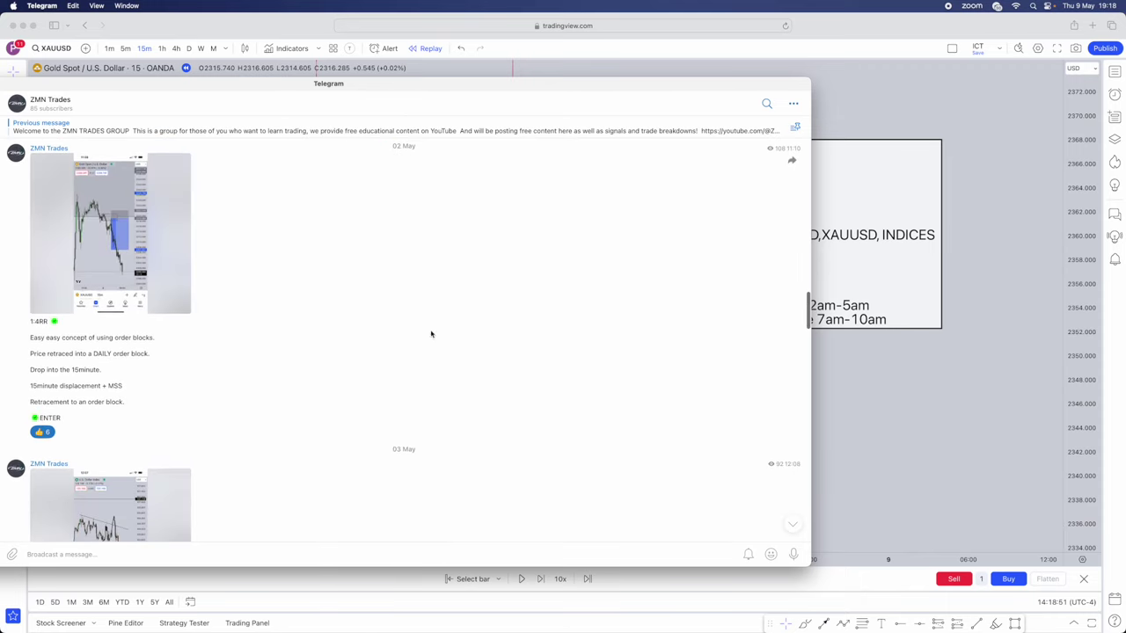
scroll(410, 254, down, 4)
scroll(399, 294, down, 5)
scroll(351, 233, down, 2)
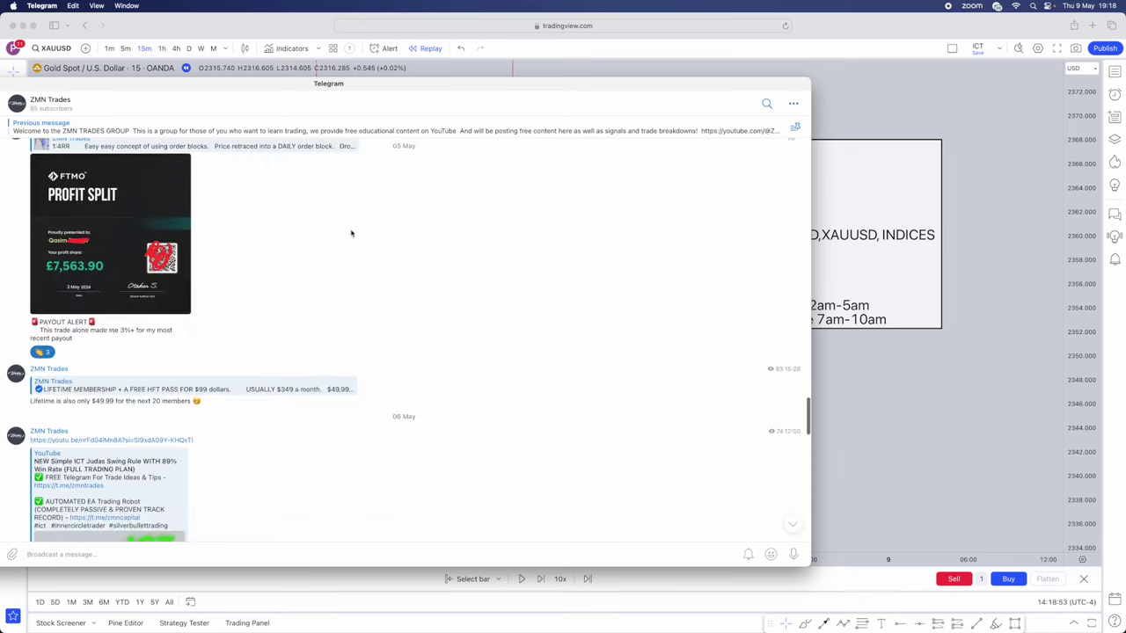
scroll(334, 238, down, 3)
scroll(310, 230, down, 4)
scroll(307, 219, down, 4)
scroll(306, 219, down, 4)
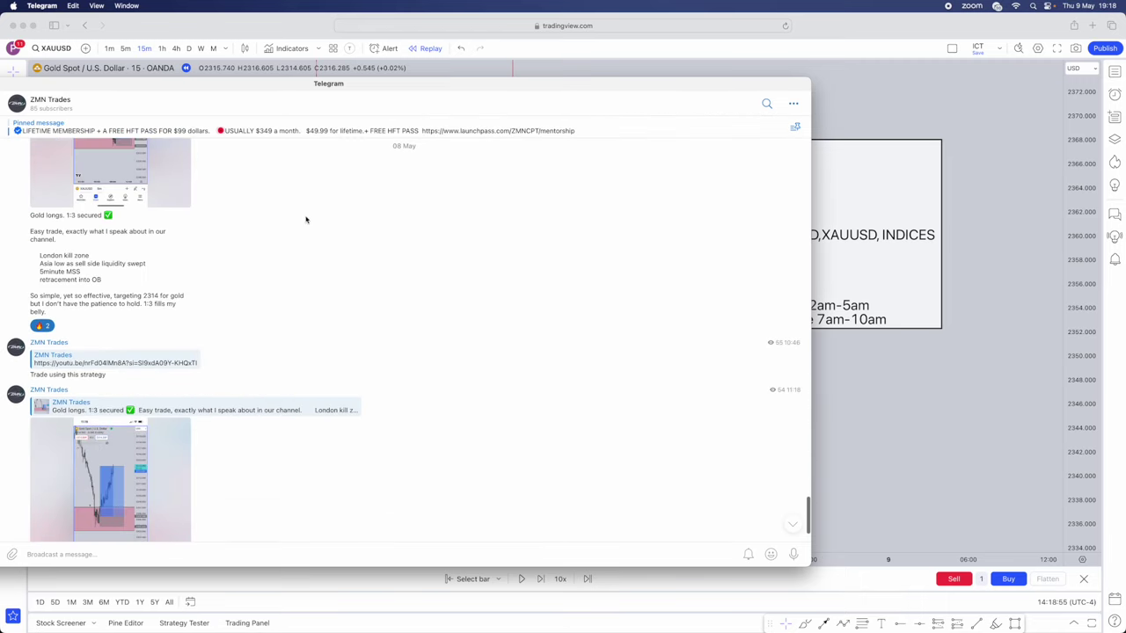
scroll(321, 230, down, 3)
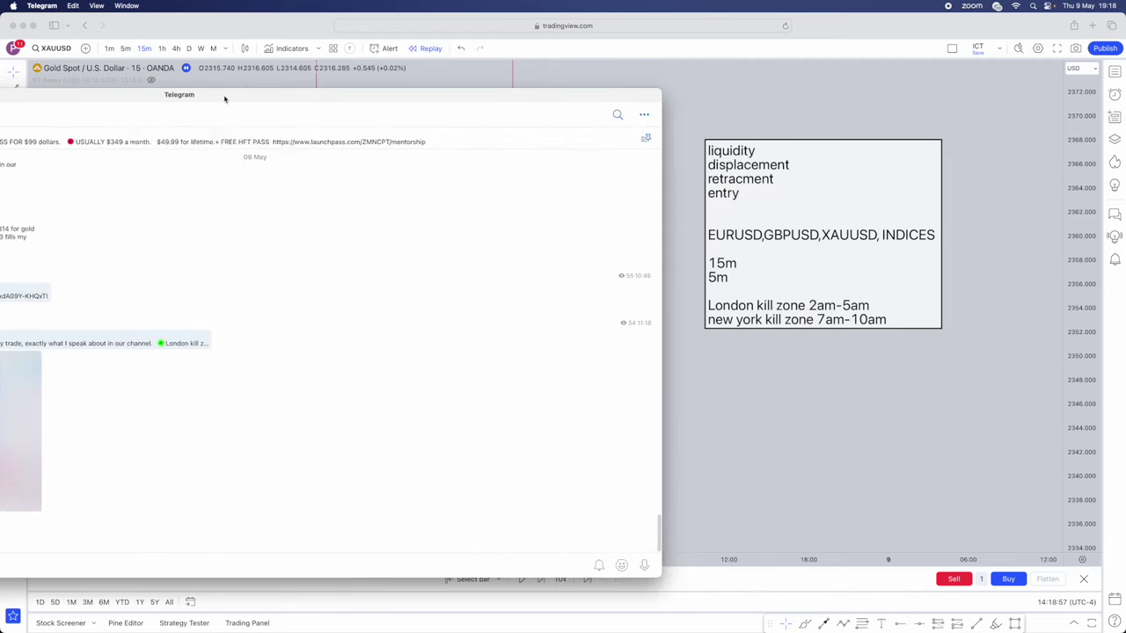
drag(372, 97, 0, 97)
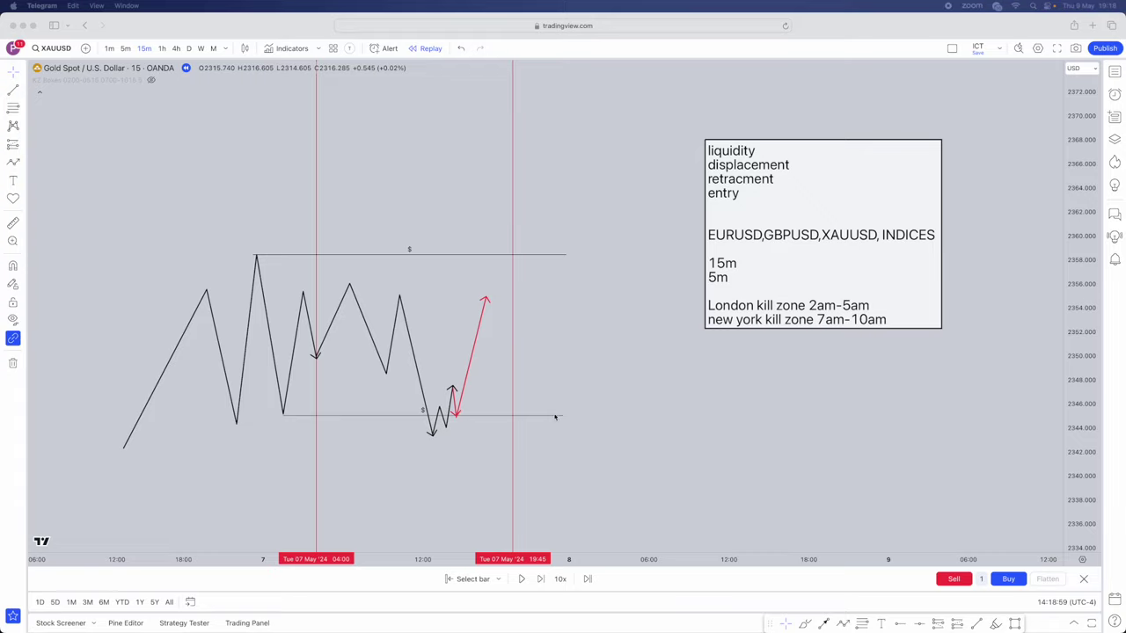
Pan the chart to the 7–8 May candles and drag the notes box lower.
drag(555, 417, 439, 196)
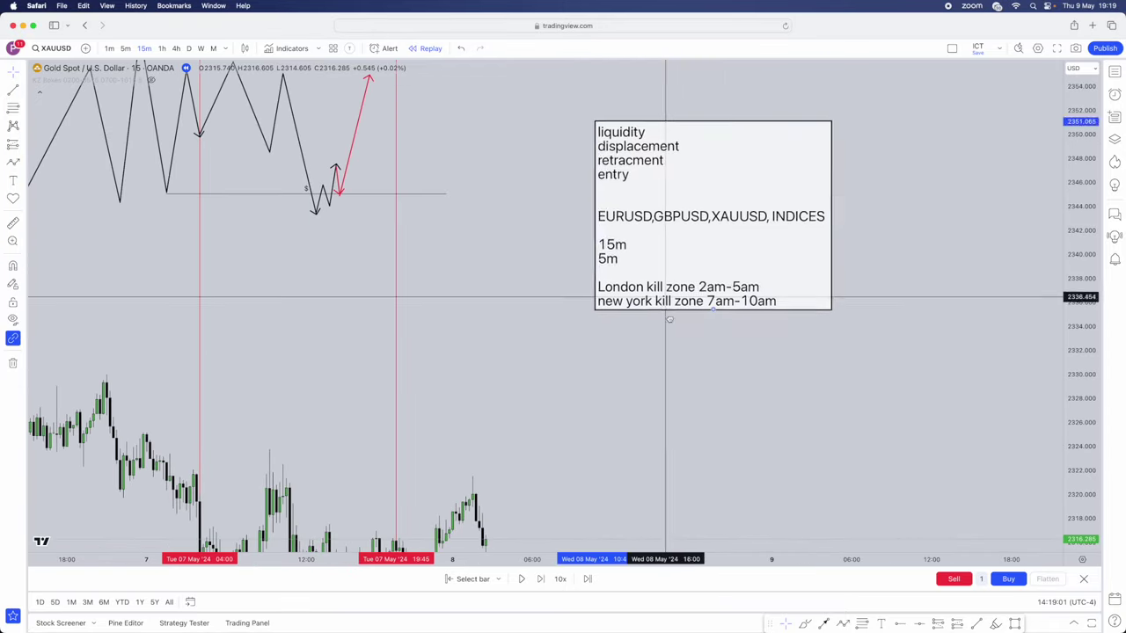
scroll(670, 320, down, 5)
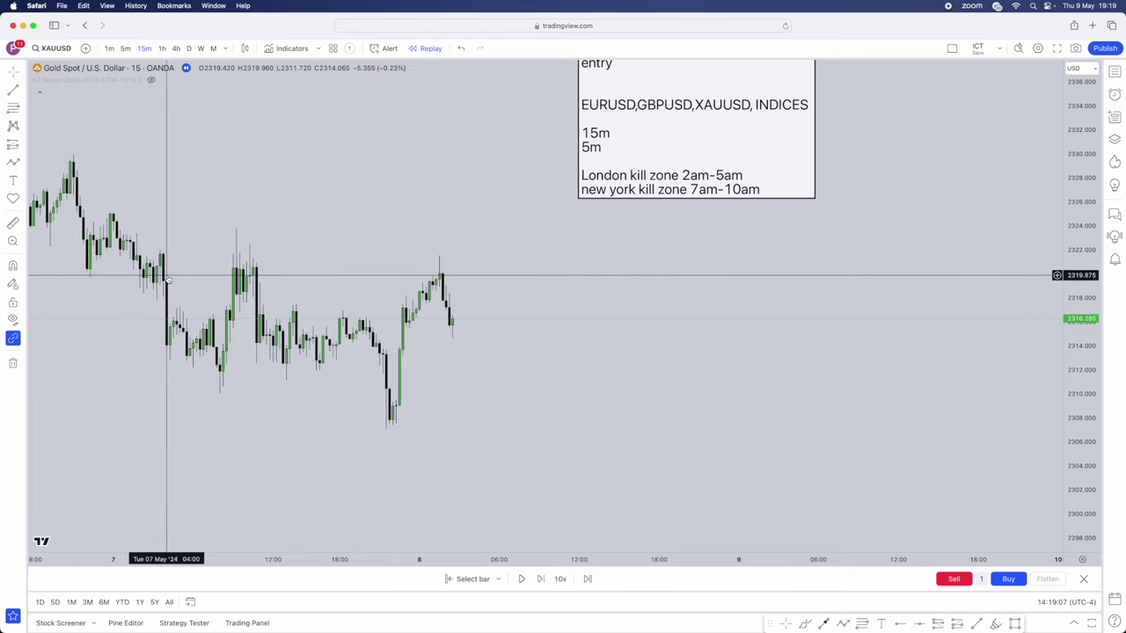
scroll(460, 273, down, 1)
drag(598, 158, 599, 302)
Check the posted chart image in Telegram, then hide Telegram.
key(super+Tab)
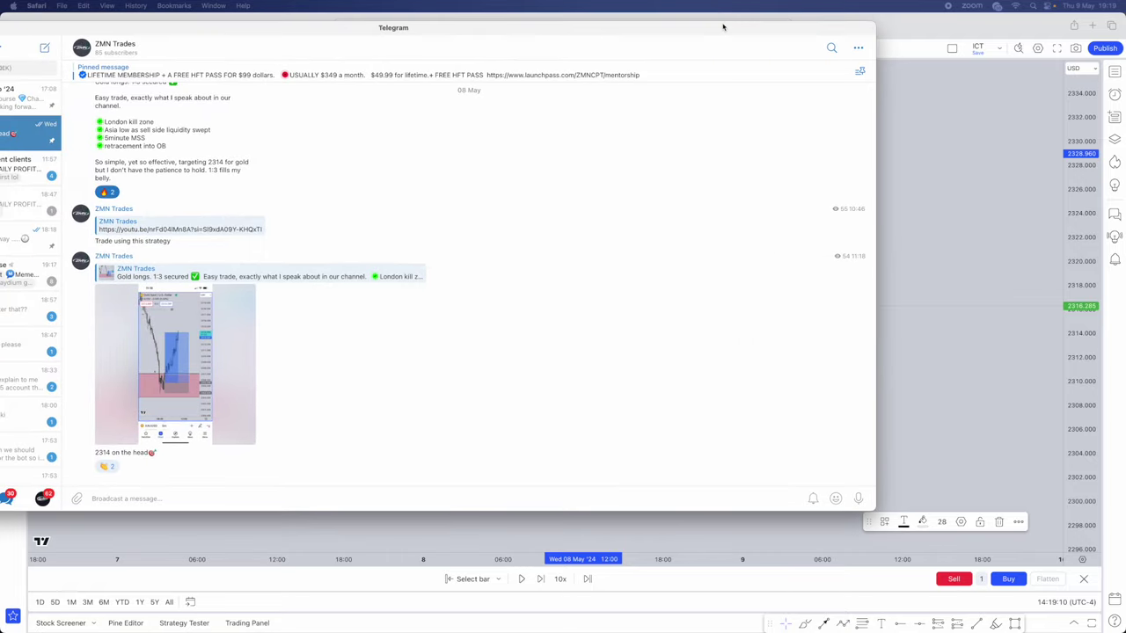
click(174, 373)
click(115, 454)
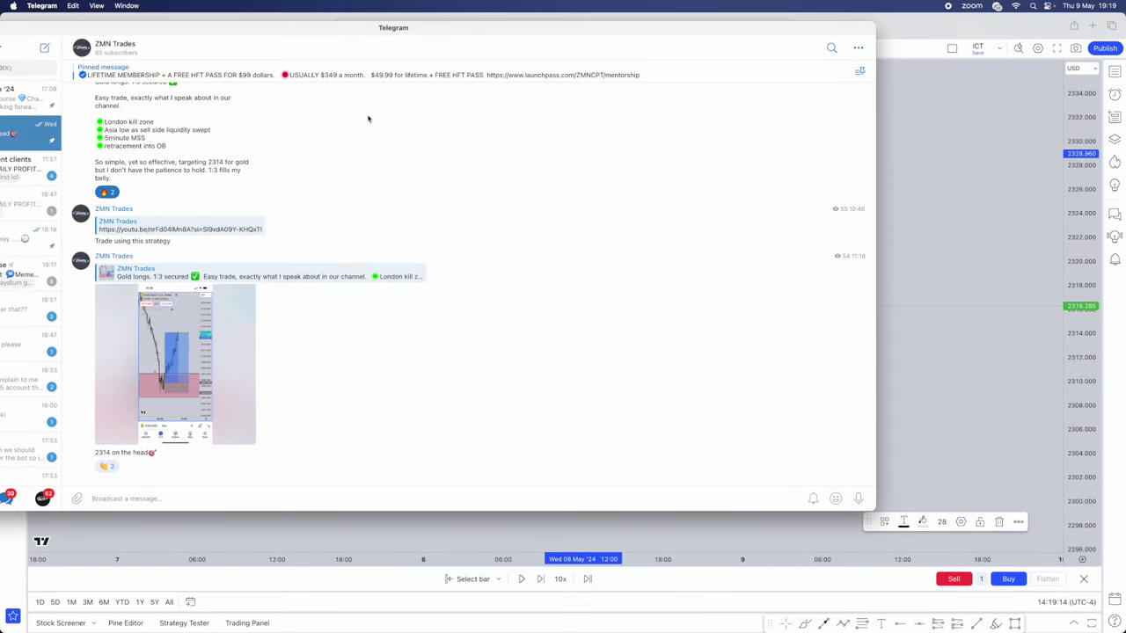
double_click(398, 33)
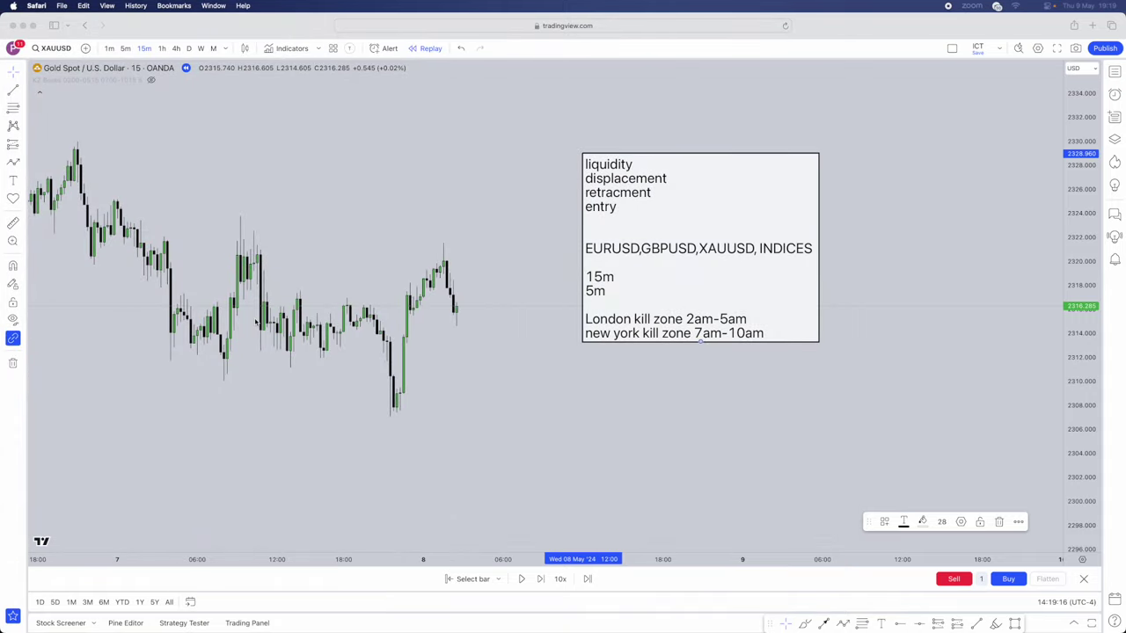
Reframe the candles and move the notes box up and to the right.
scroll(419, 326, left, 3)
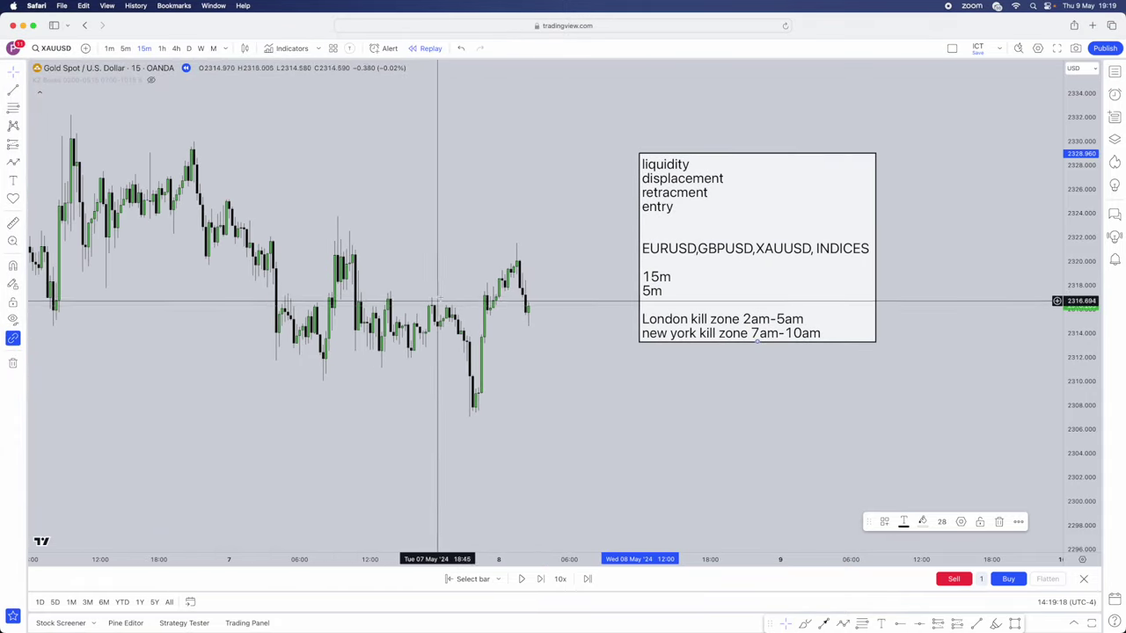
drag(477, 377, 446, 383)
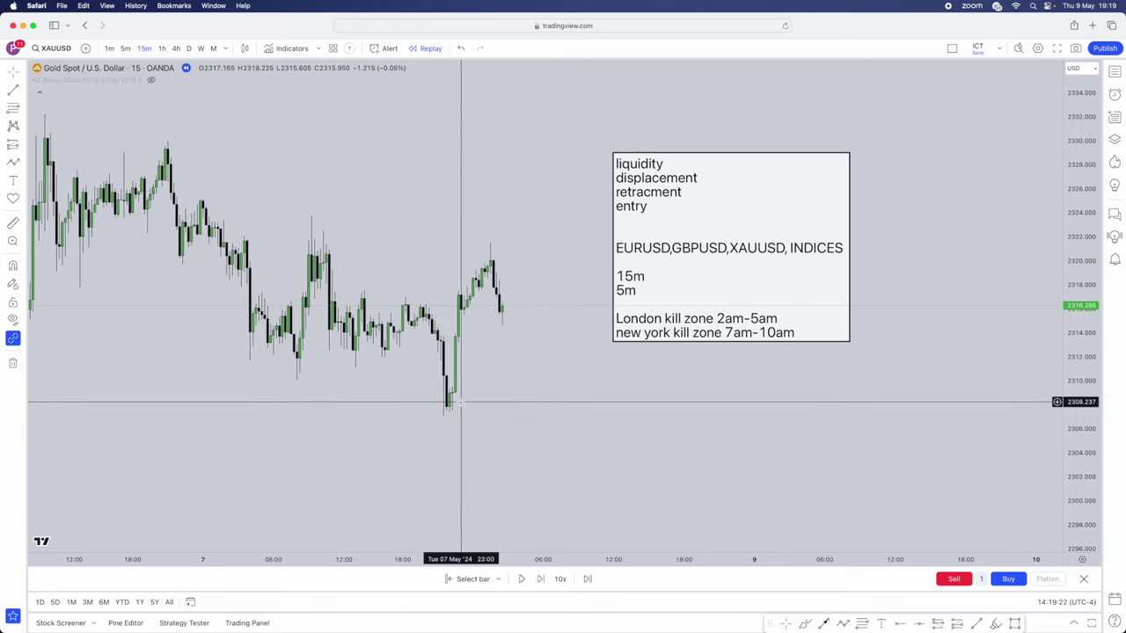
scroll(464, 402, right, 3)
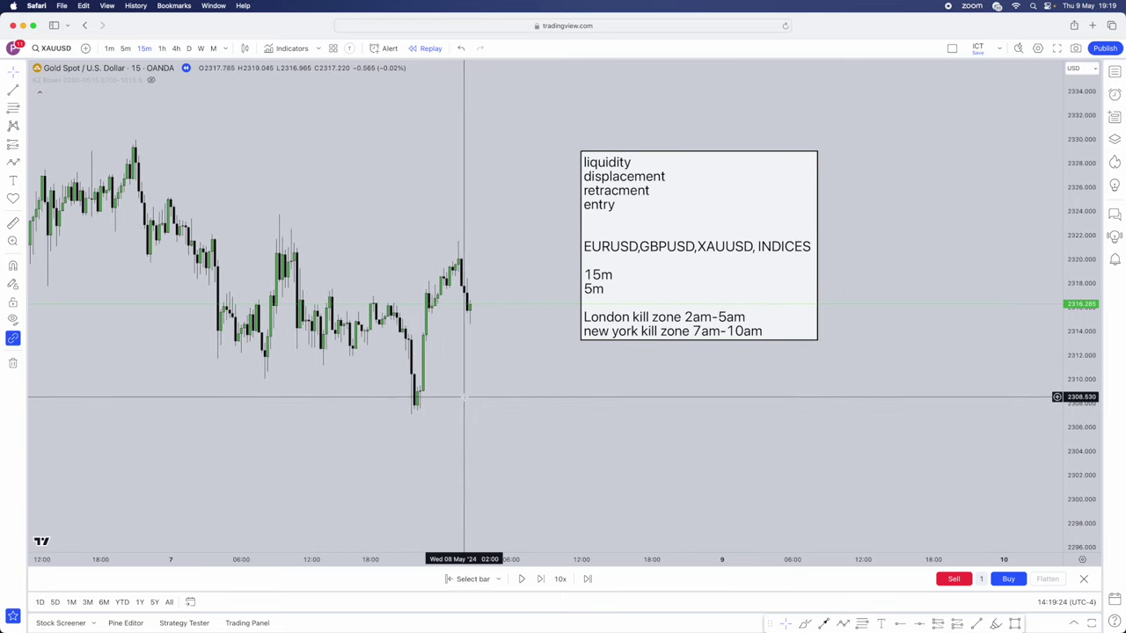
drag(478, 370, 440, 384)
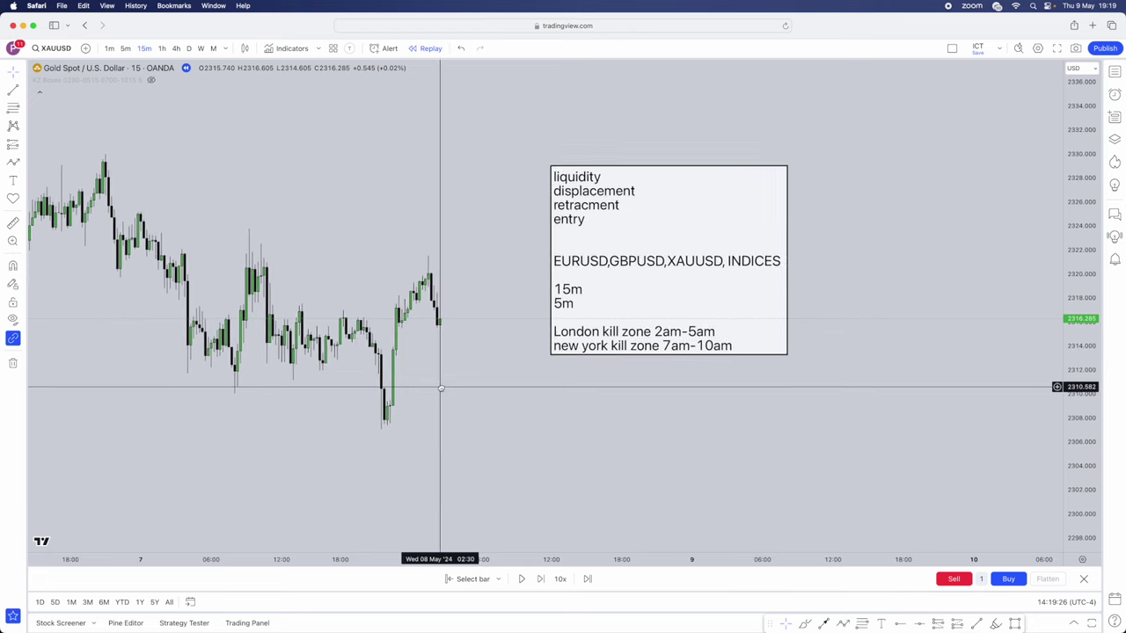
drag(679, 256, 735, 216)
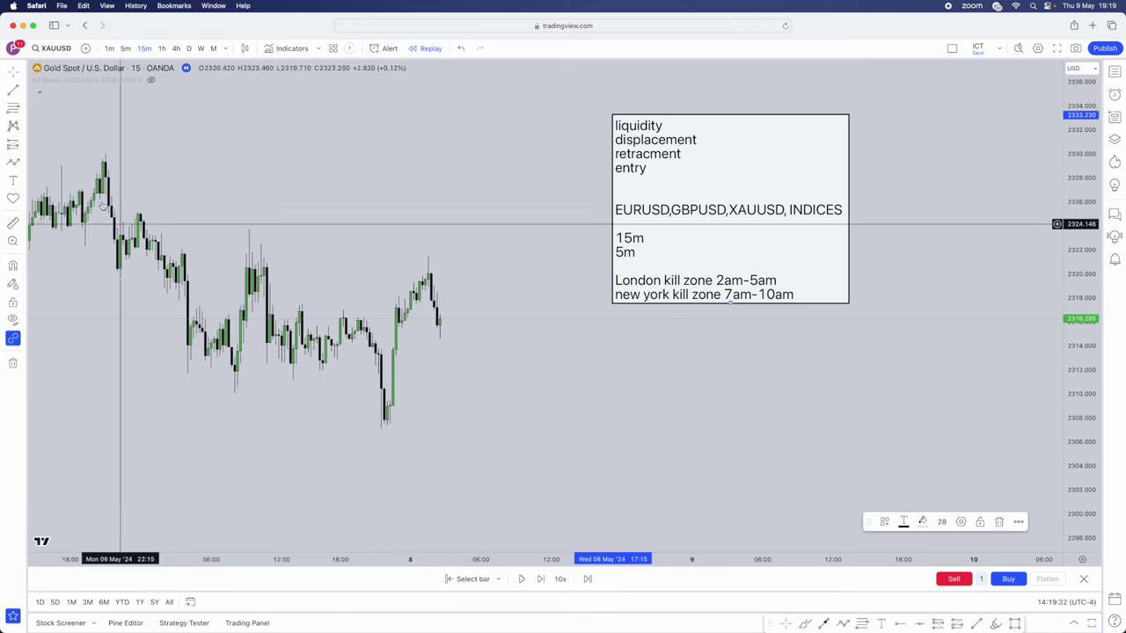
Place vertical lines at 02:00 and 10:00 on Wed 08 May.
click(21, 90)
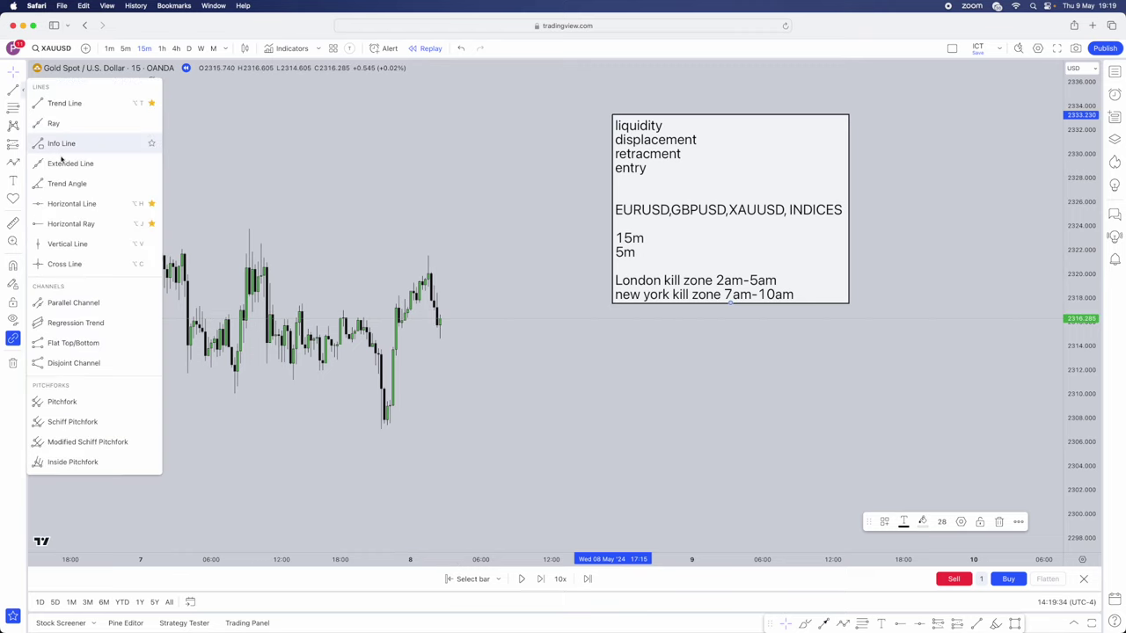
click(67, 244)
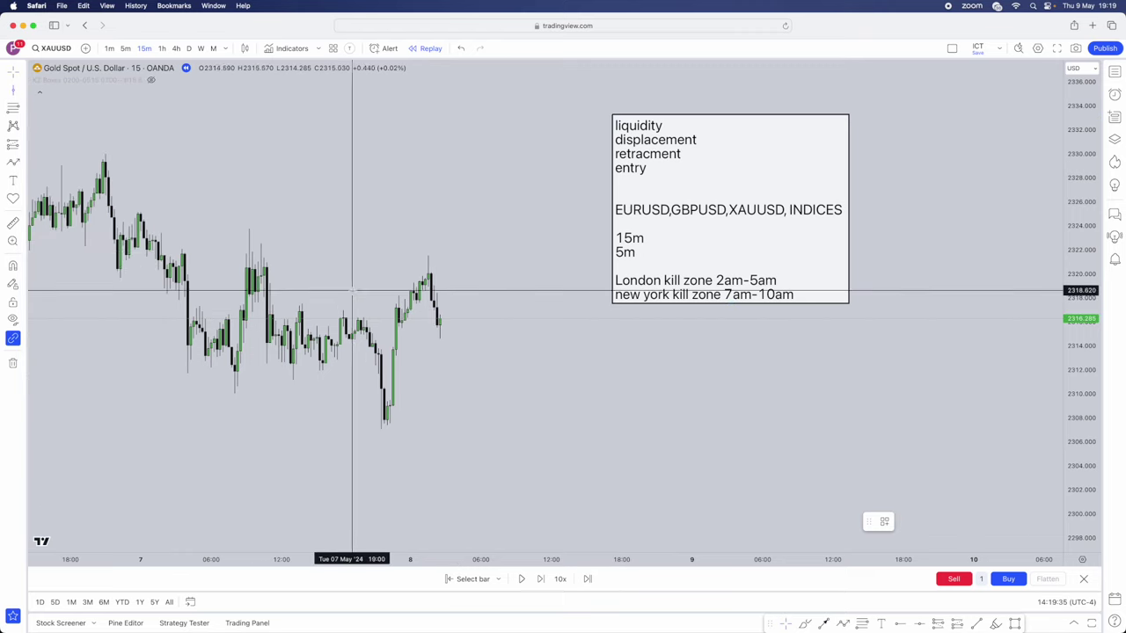
click(433, 310)
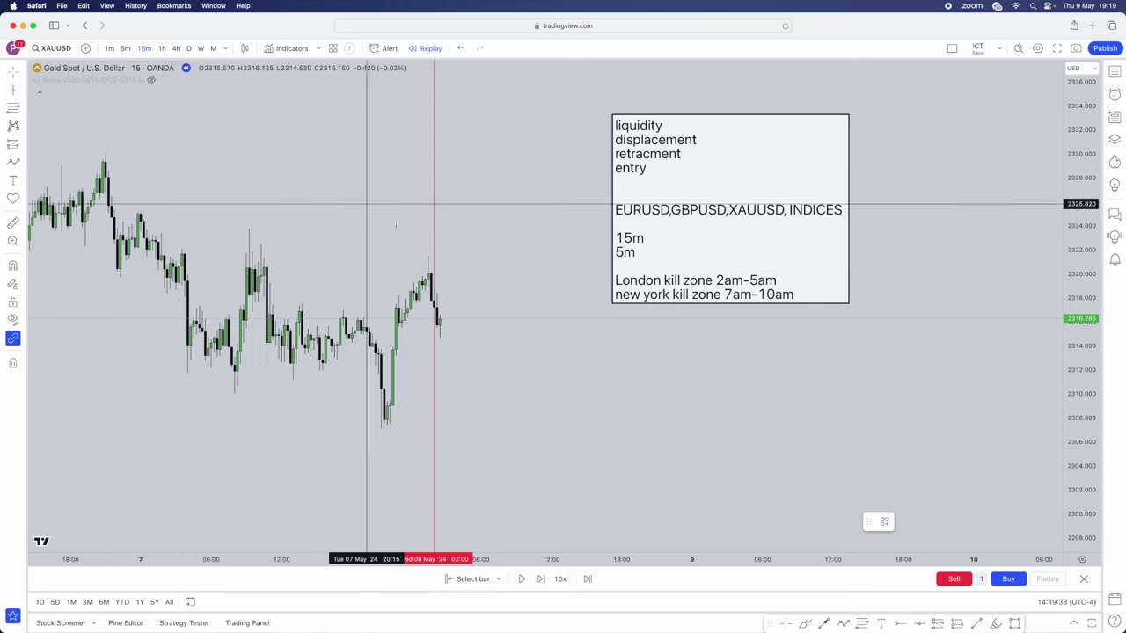
click(528, 273)
scroll(528, 268, up, 1)
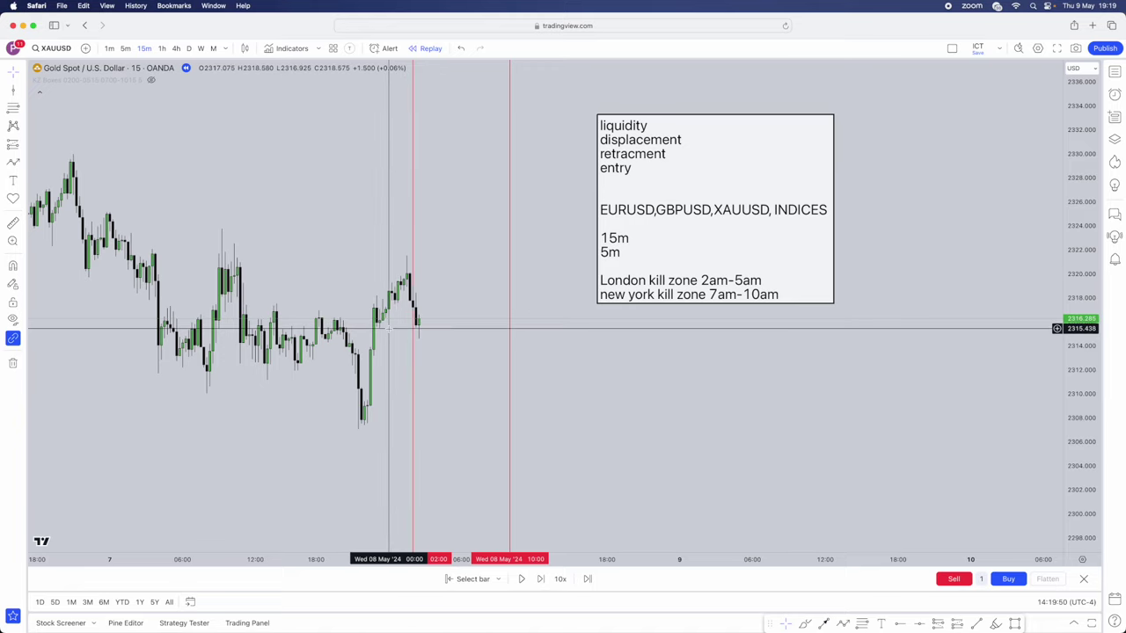
Play the replay forward past the drop, then restart it from the bar near 02:00.
click(524, 579)
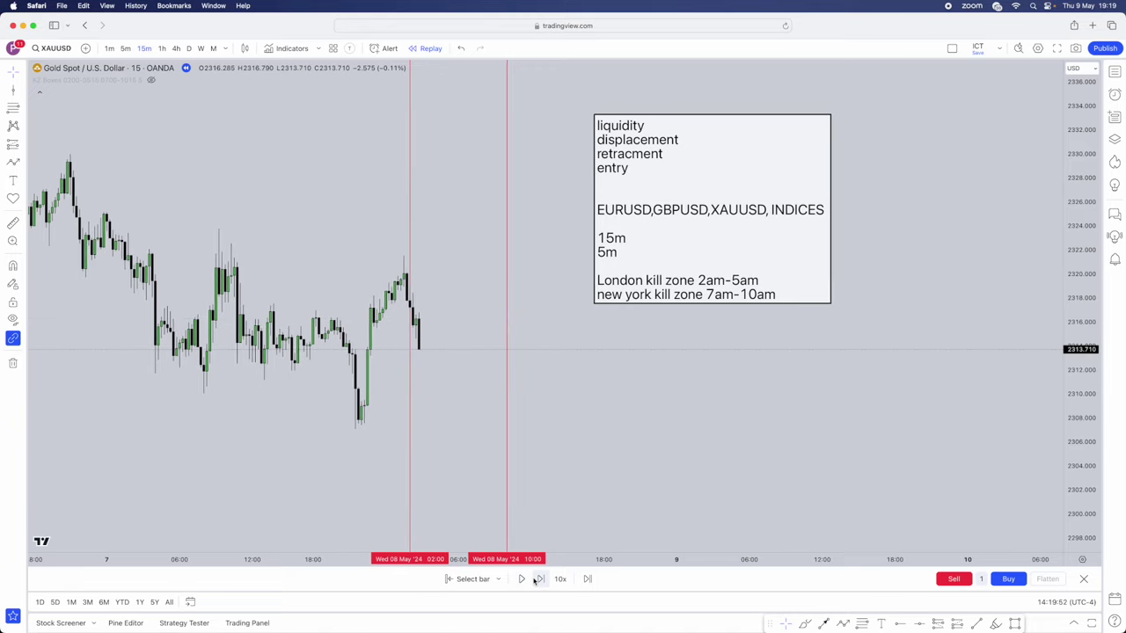
click(535, 579)
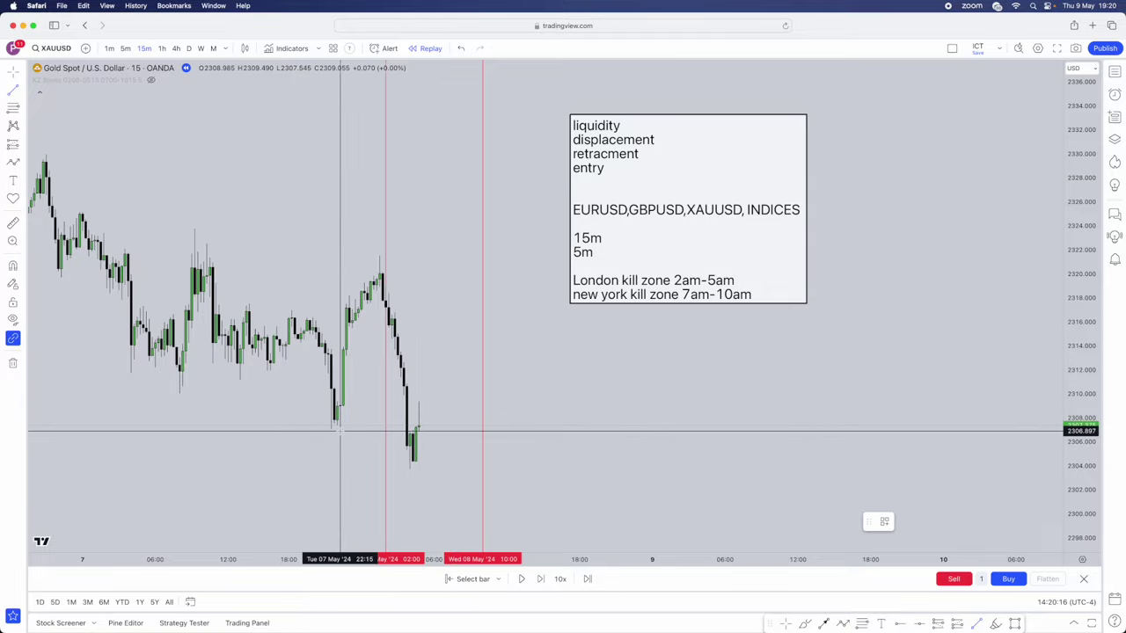
click(473, 579)
click(392, 477)
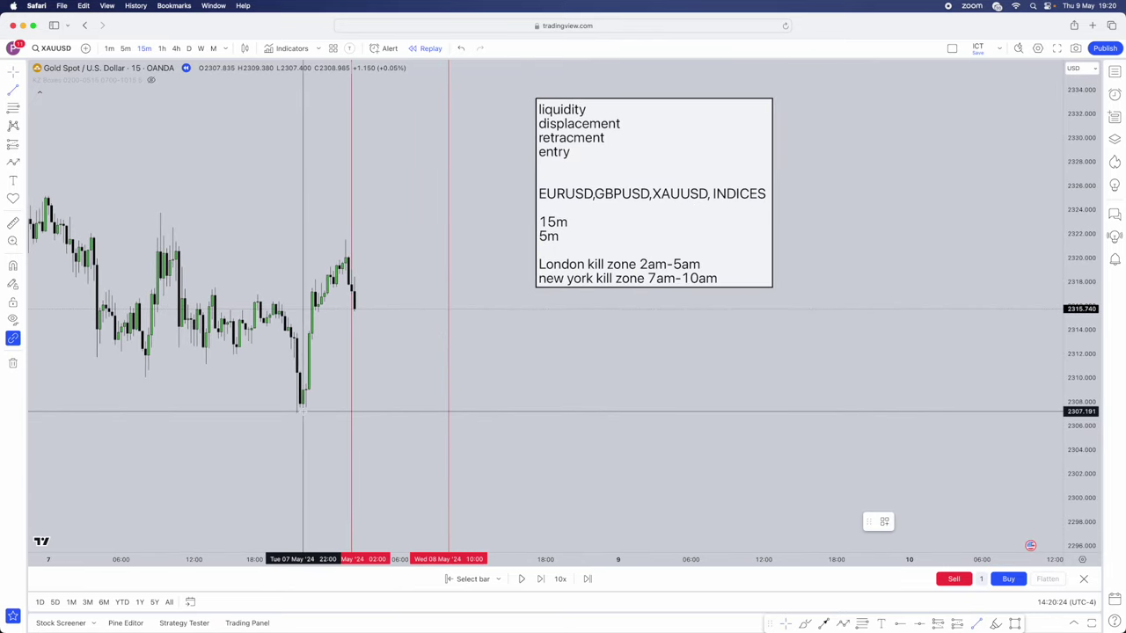
Finish the $ Asia-low line, step the replay until price dips below it, and switch to 5m.
double_click(483, 411)
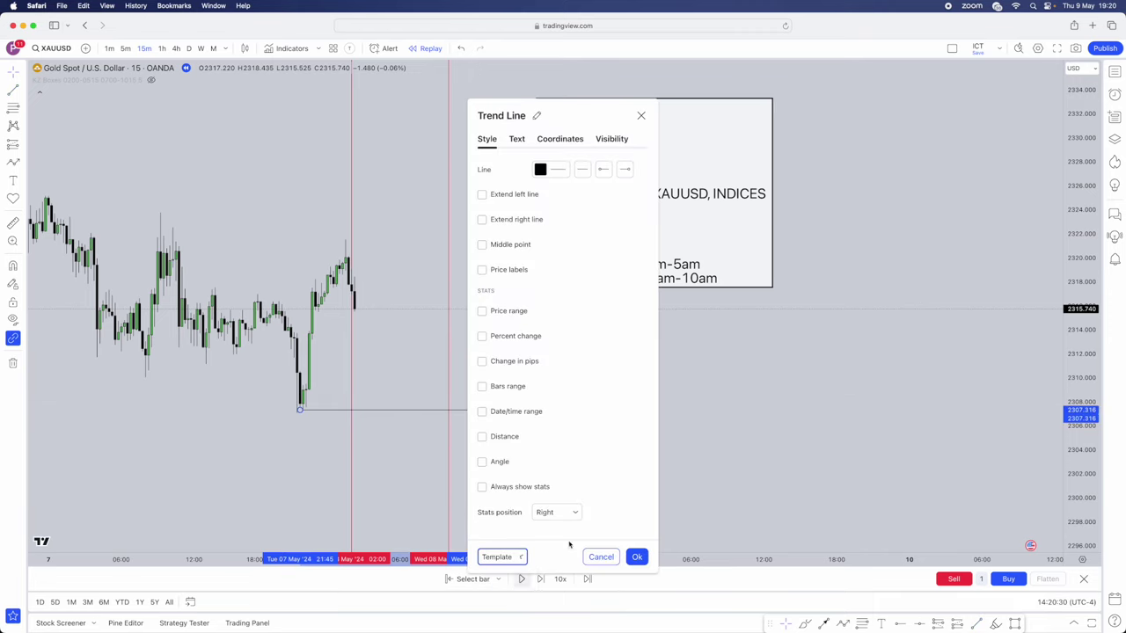
key(Escape)
click(522, 579)
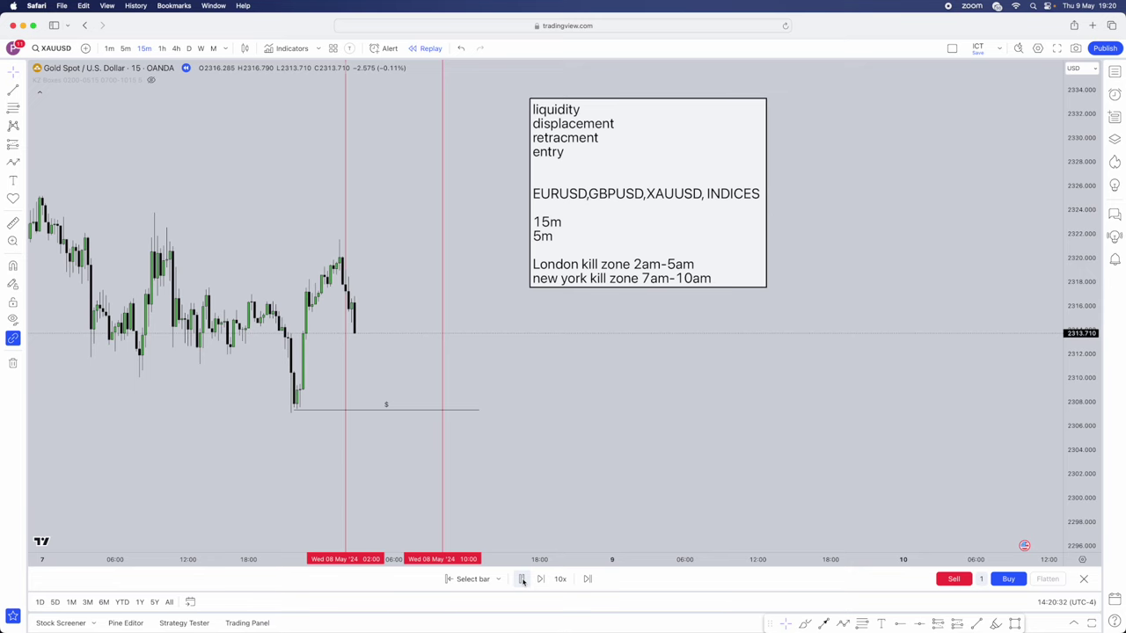
click(343, 411)
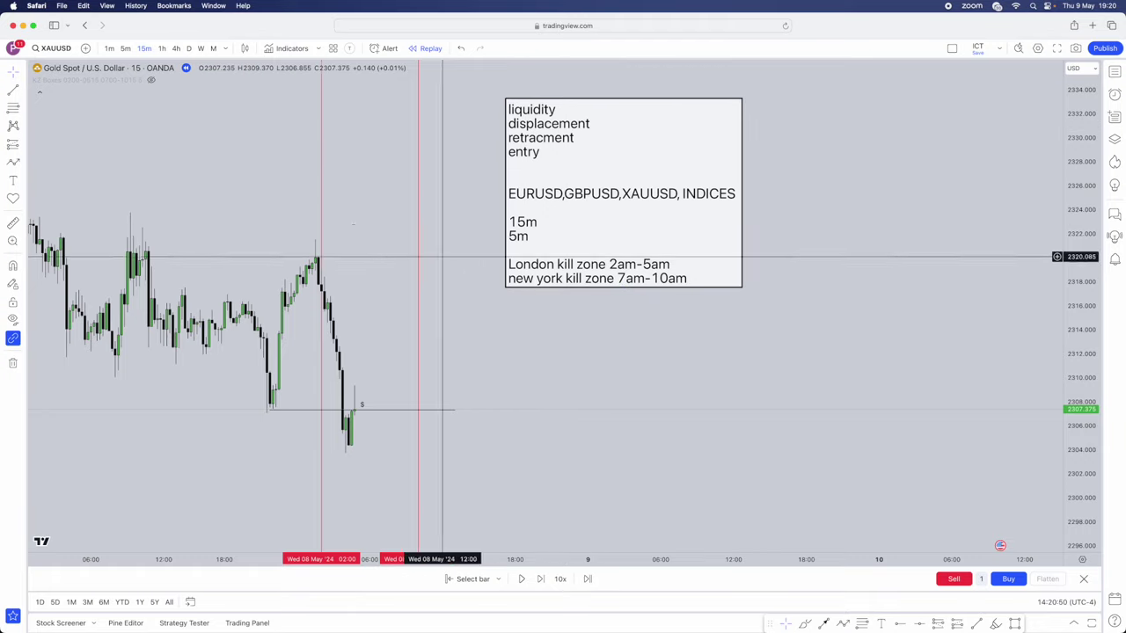
click(124, 48)
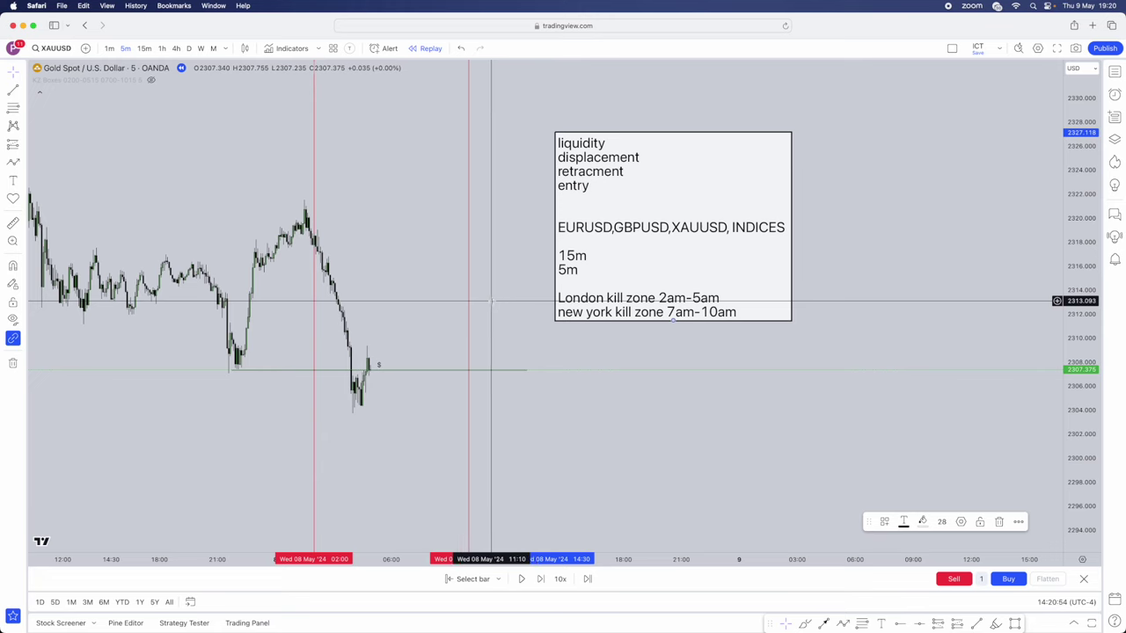
Restart the 5-minute gold replay from the bar after the sweep and mark a short level line.
scroll(537, 297, right, 5)
drag(543, 298, 601, 284)
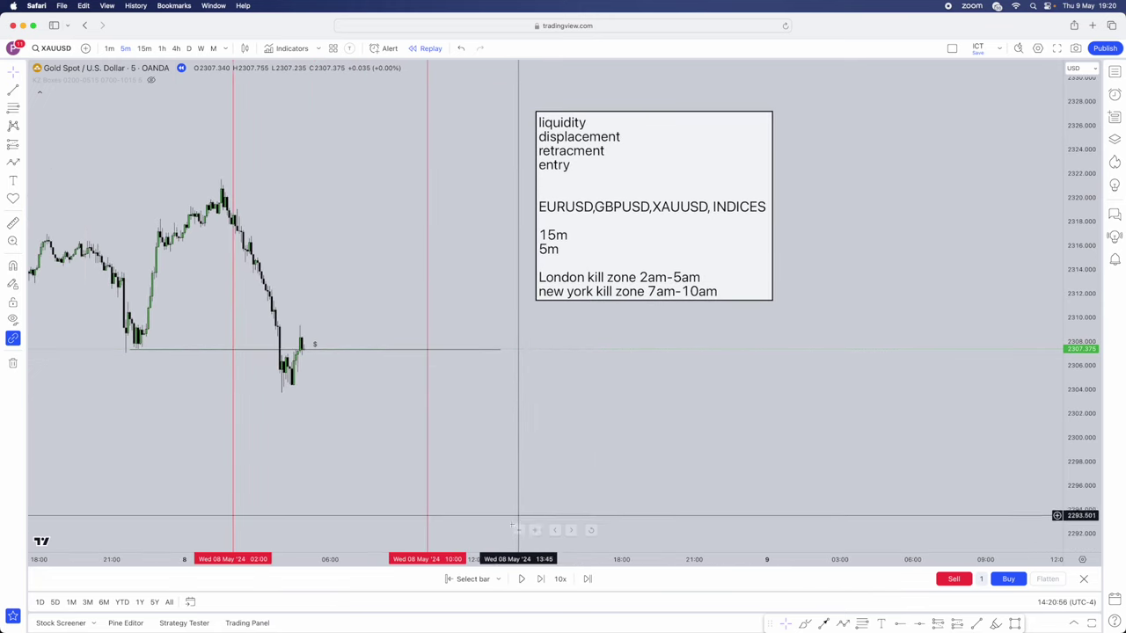
click(458, 578)
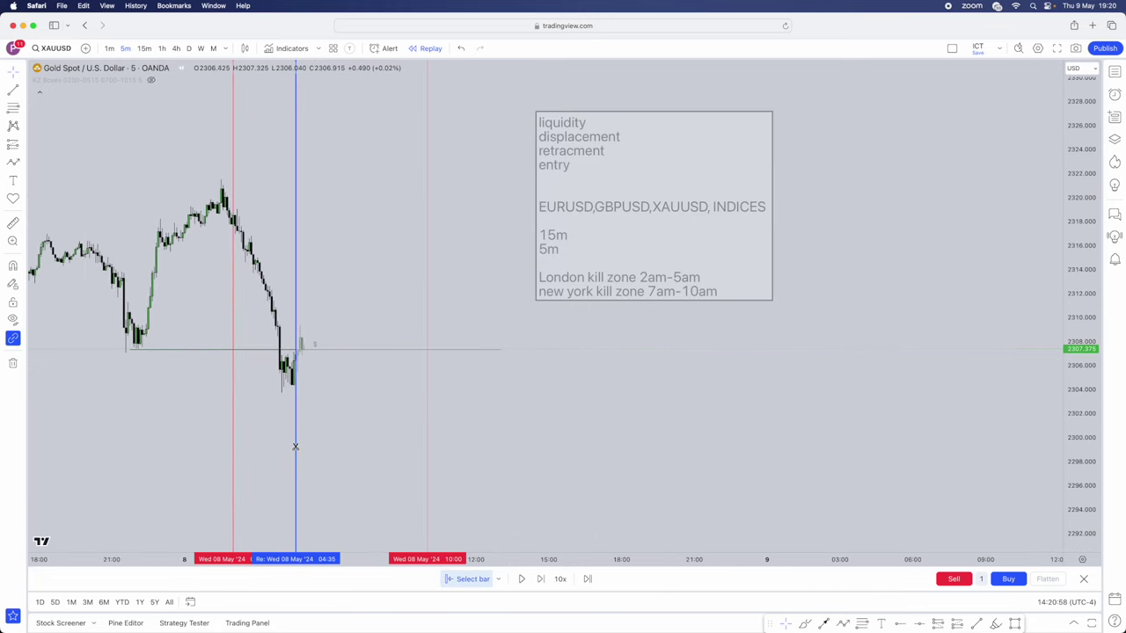
click(295, 447)
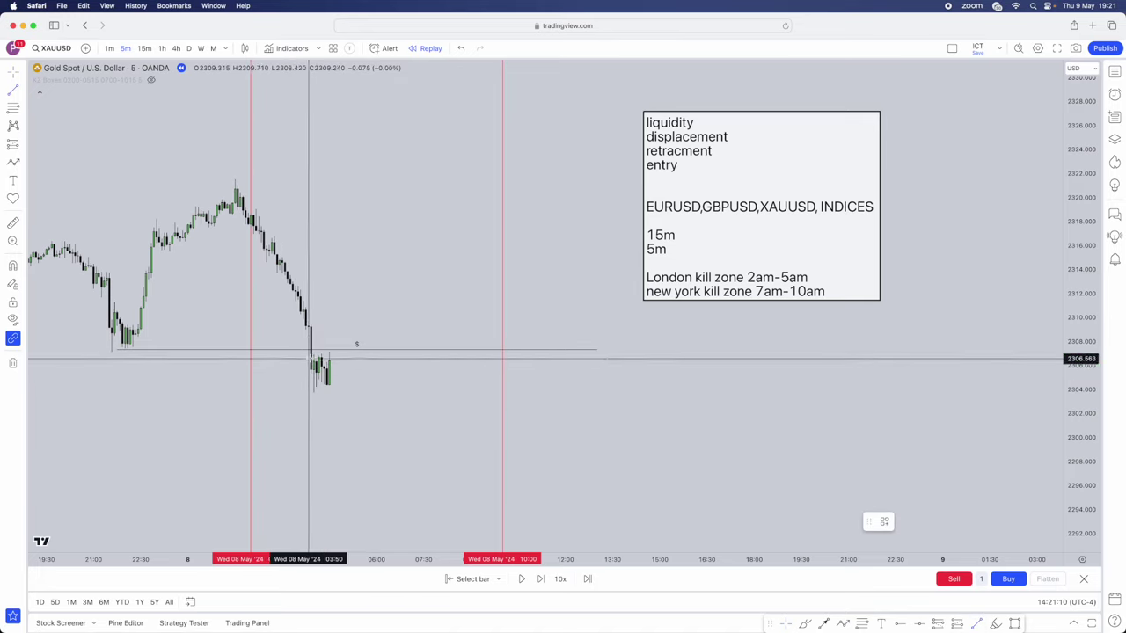
click(375, 354)
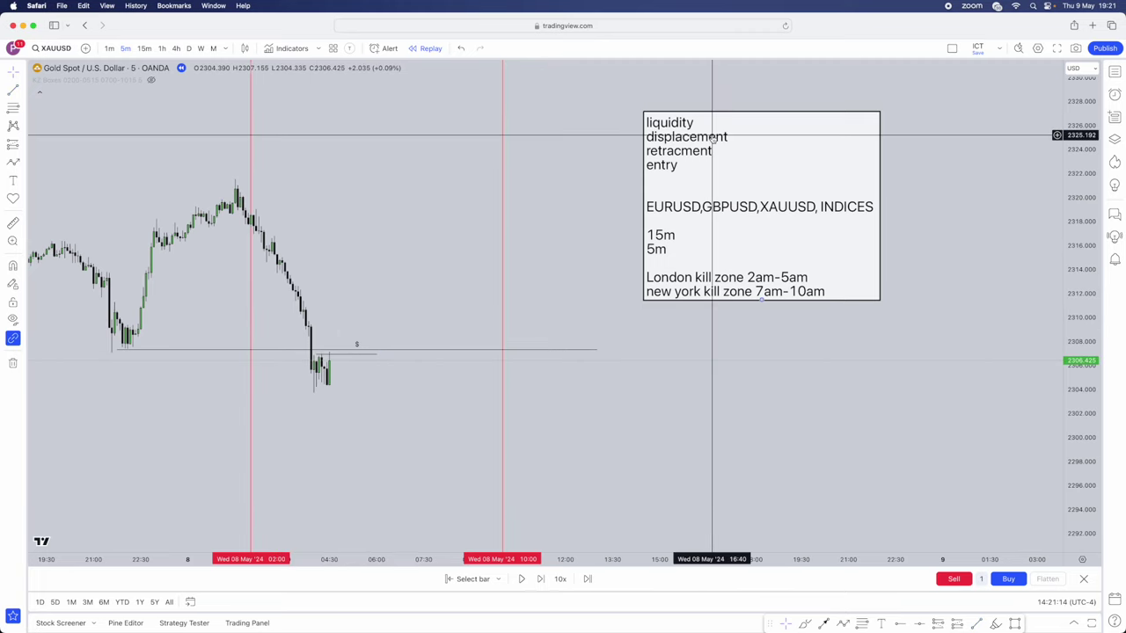
click(1013, 620)
Draw a narrow rectangle above price, then delete the stray rectangle.
drag(370, 150, 380, 228)
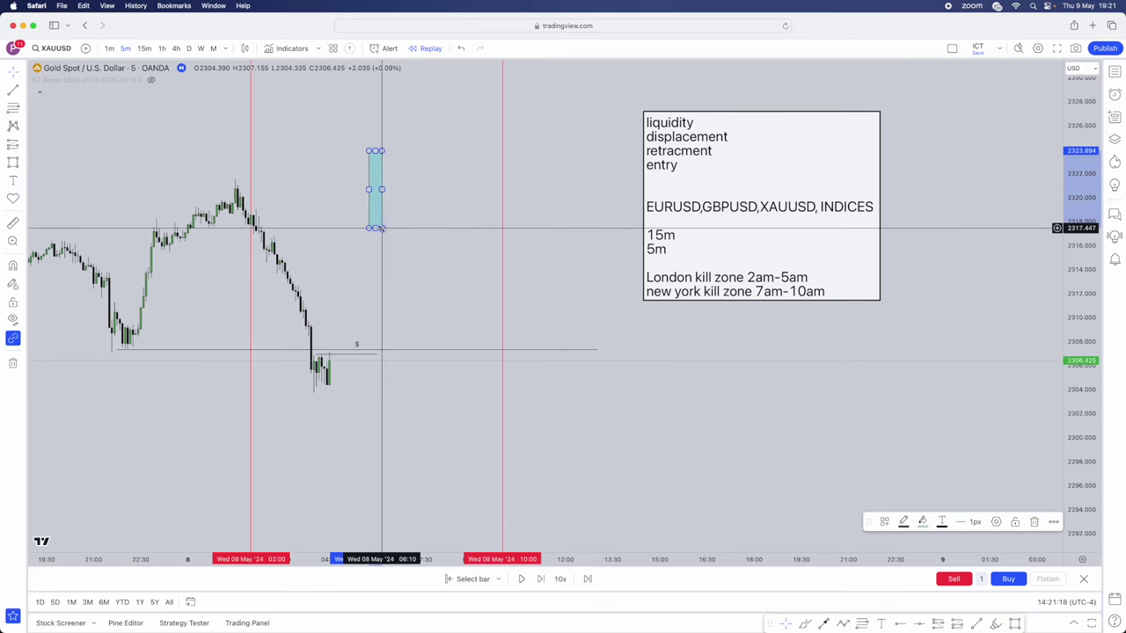
click(381, 312)
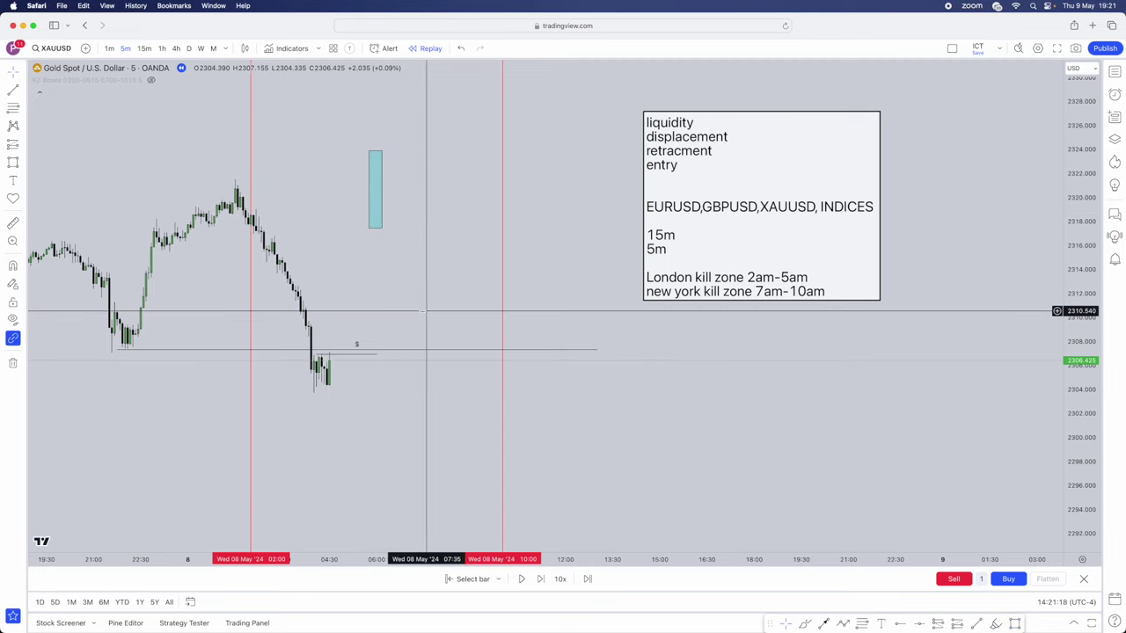
click(381, 228)
key(BackSpace)
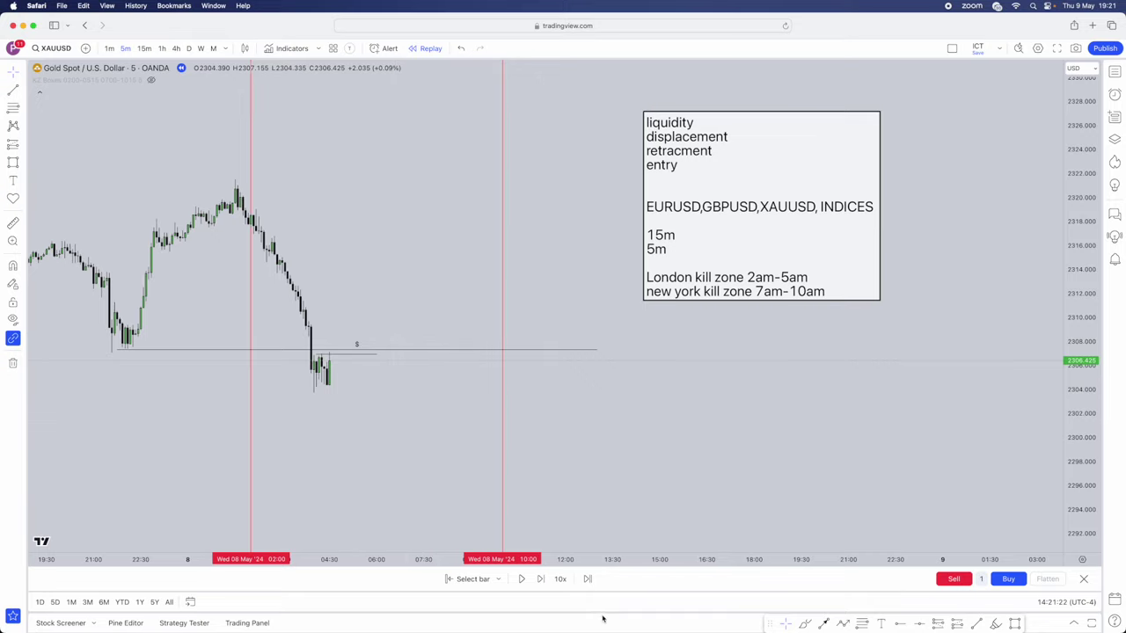
Step the replay forward a few bars, then restart it from about 04:40 on 8 May.
click(541, 580)
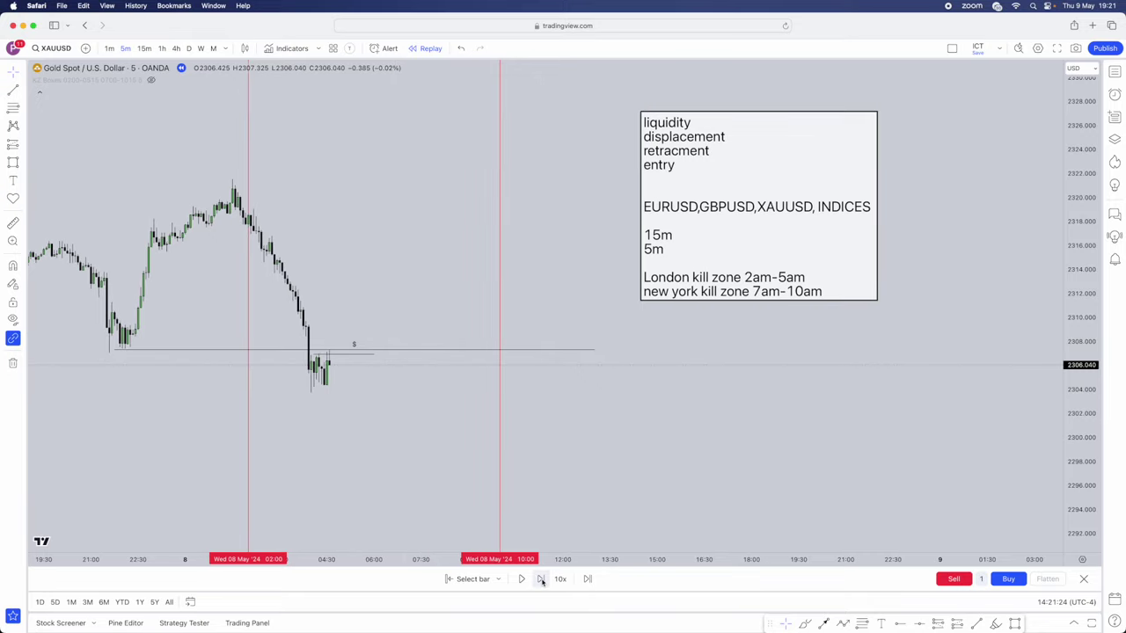
click(541, 580)
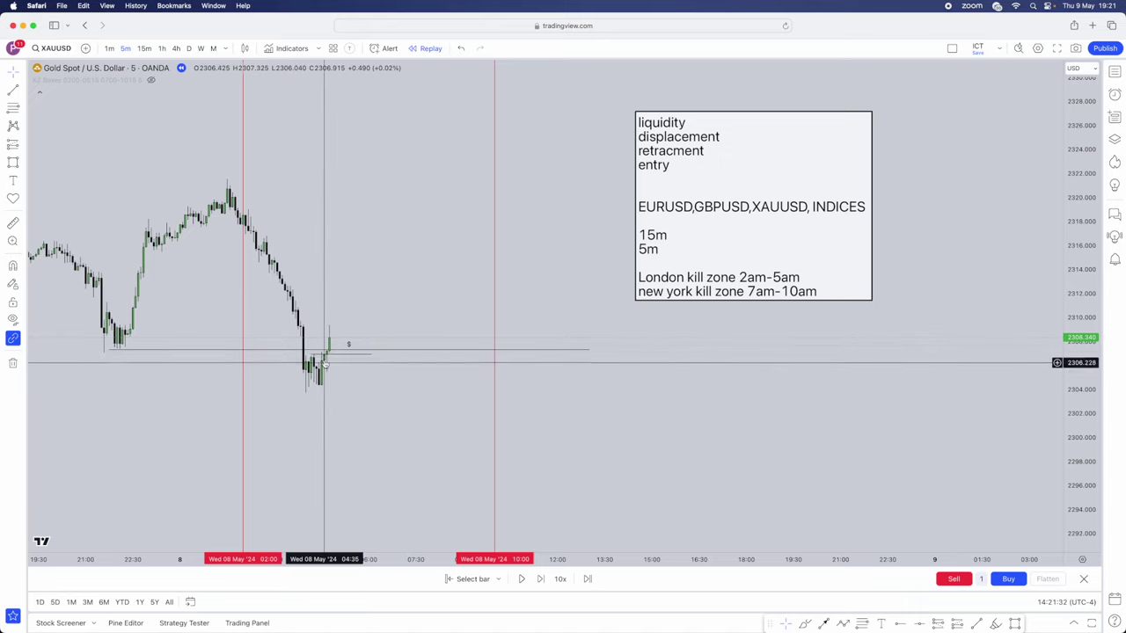
click(540, 579)
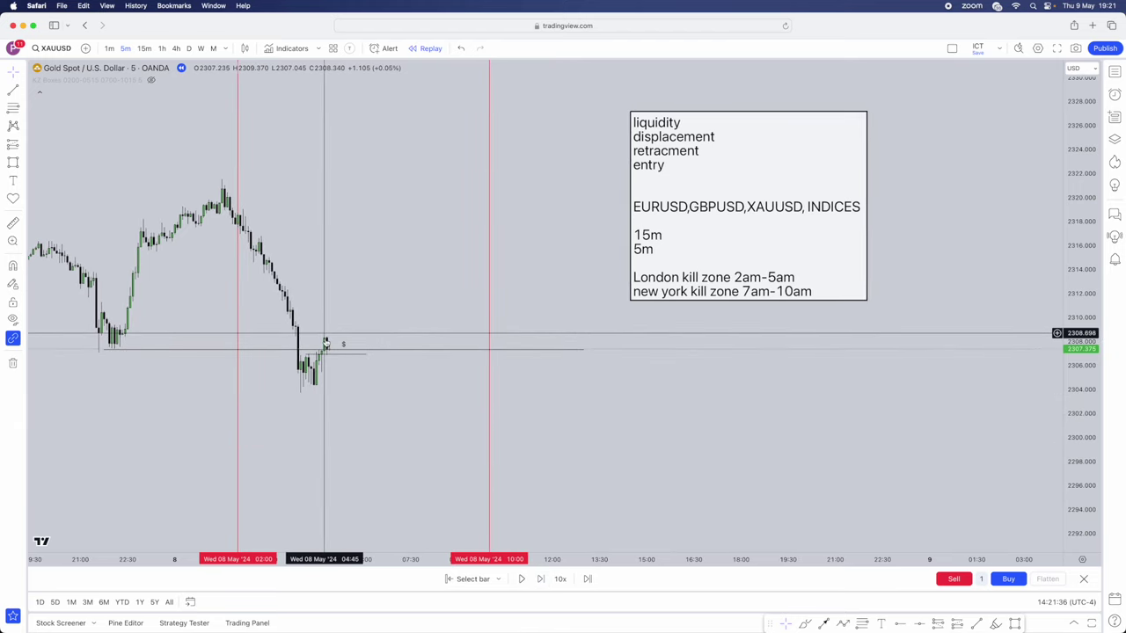
click(472, 580)
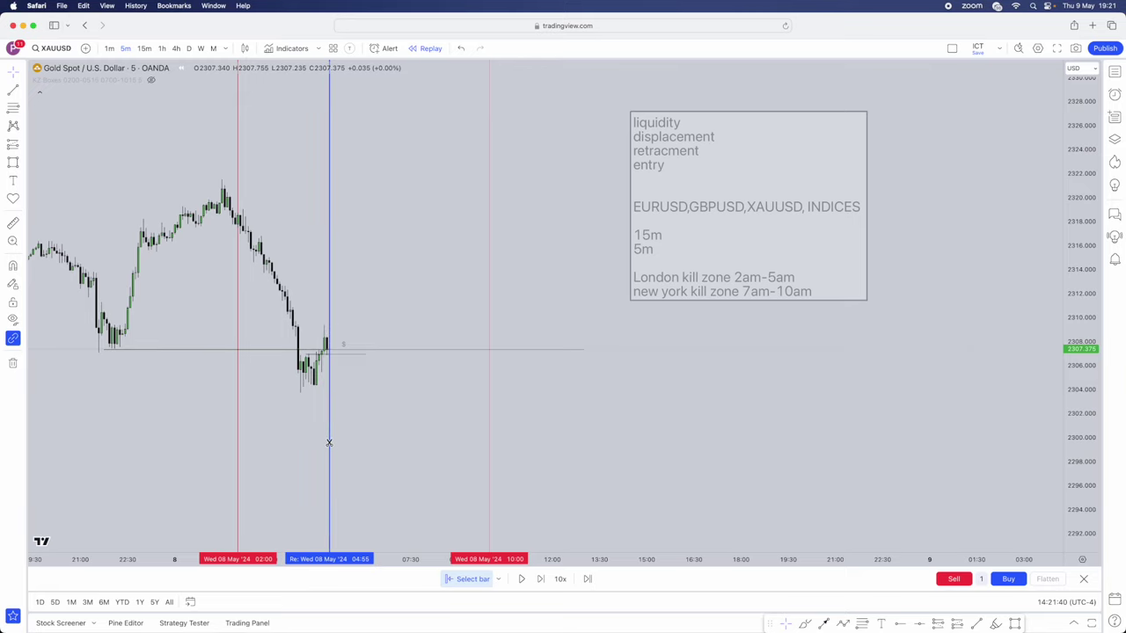
click(329, 442)
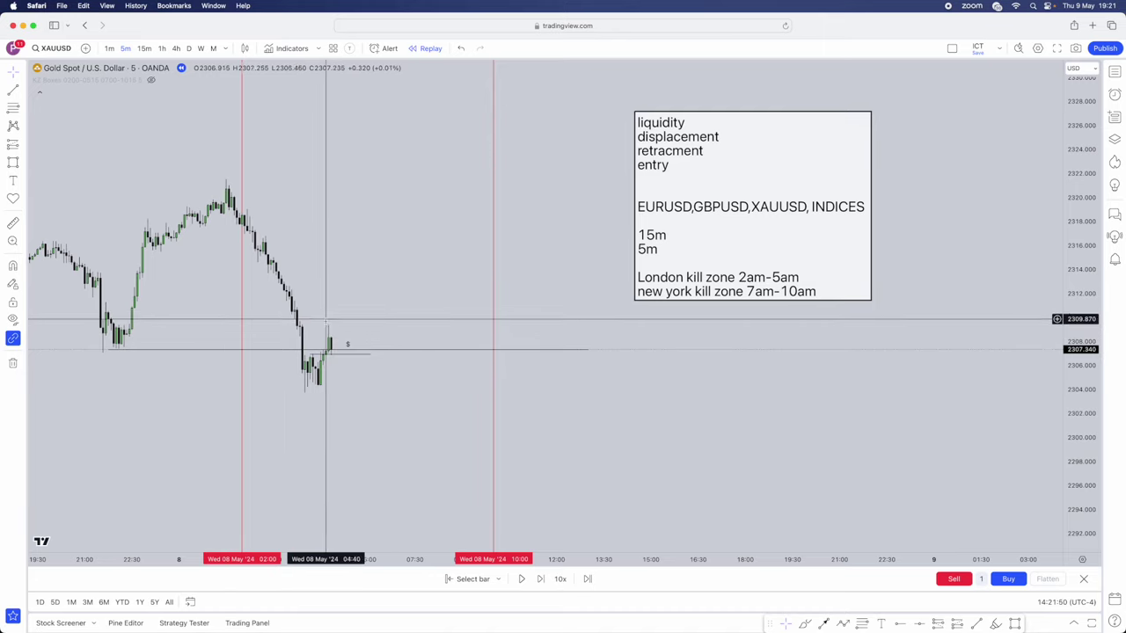
click(24, 146)
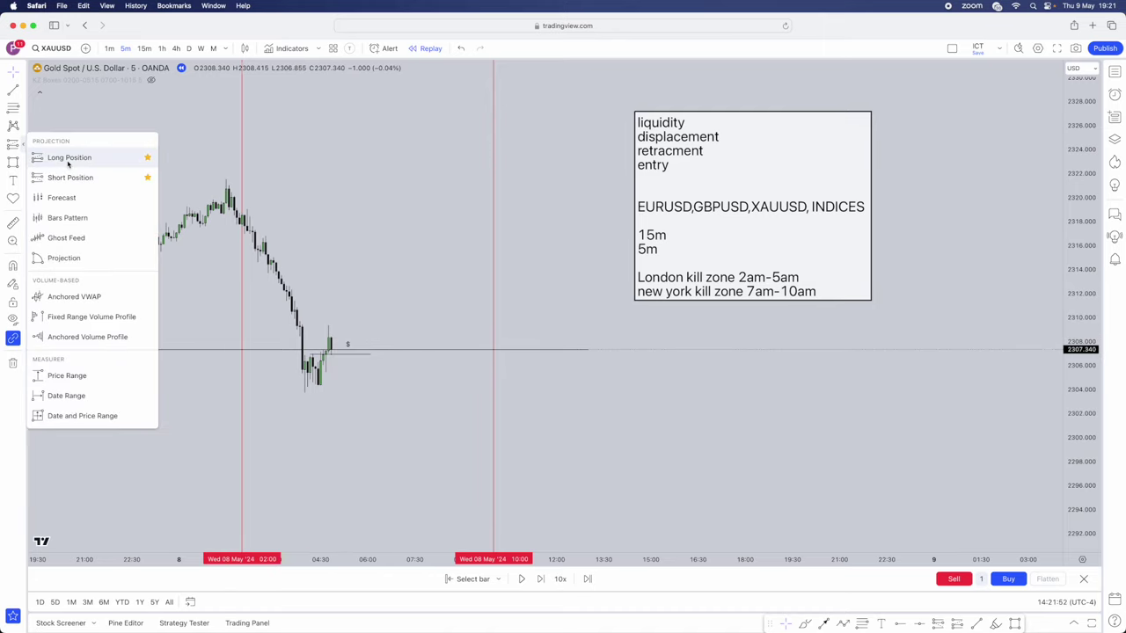
Draw an order-block rectangle over the lowest candles.
click(68, 162)
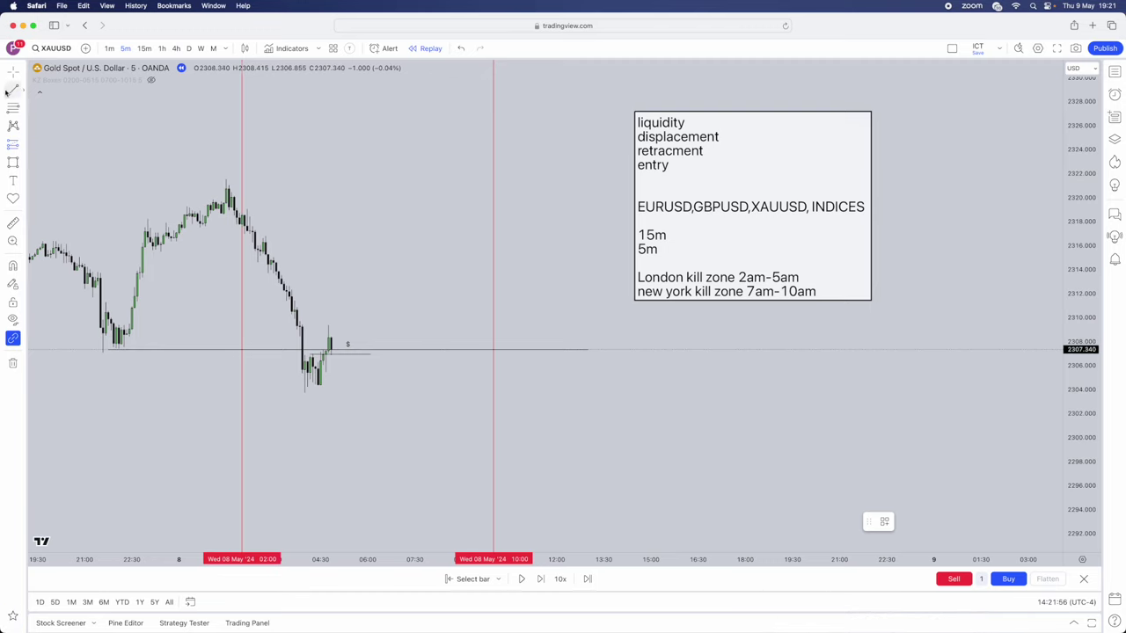
click(12, 163)
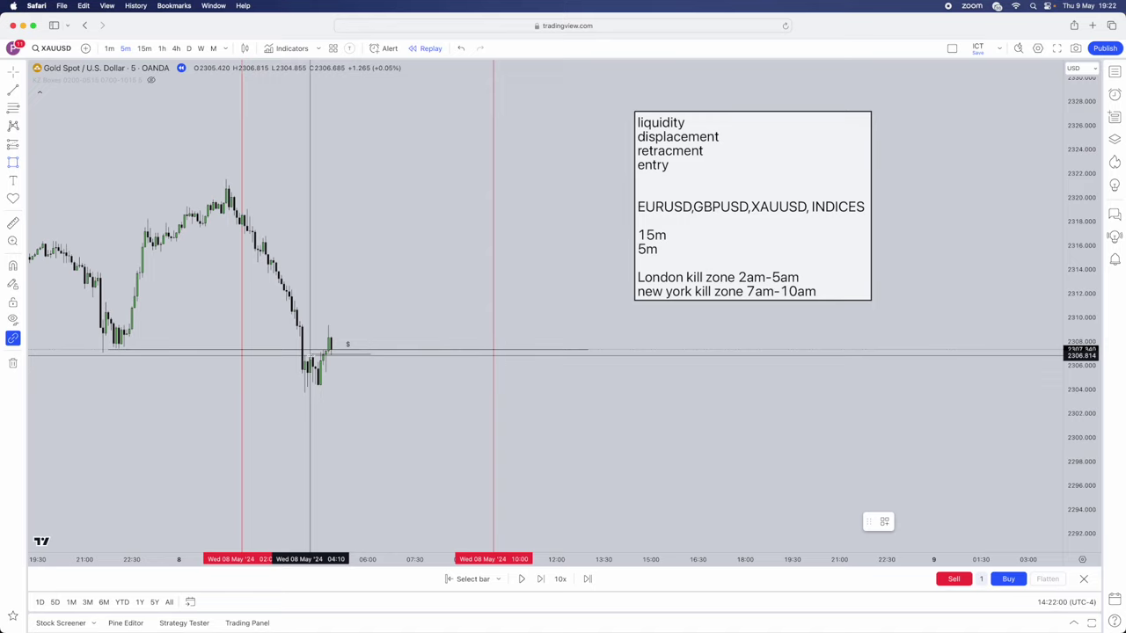
mouse_move(310, 353)
mouse_down()
mouse_move(350, 385)
mouse_move(378, 369)
mouse_up()
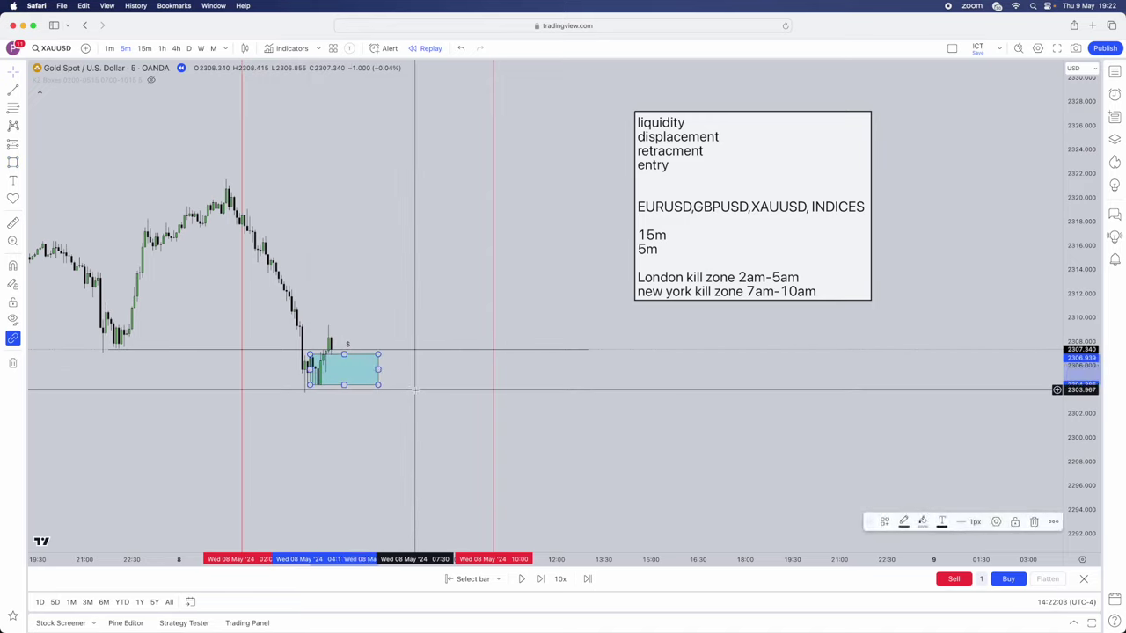
Place a long position at the order block with a 2314 target, tight stop and narrow span.
click(12, 144)
click(52, 156)
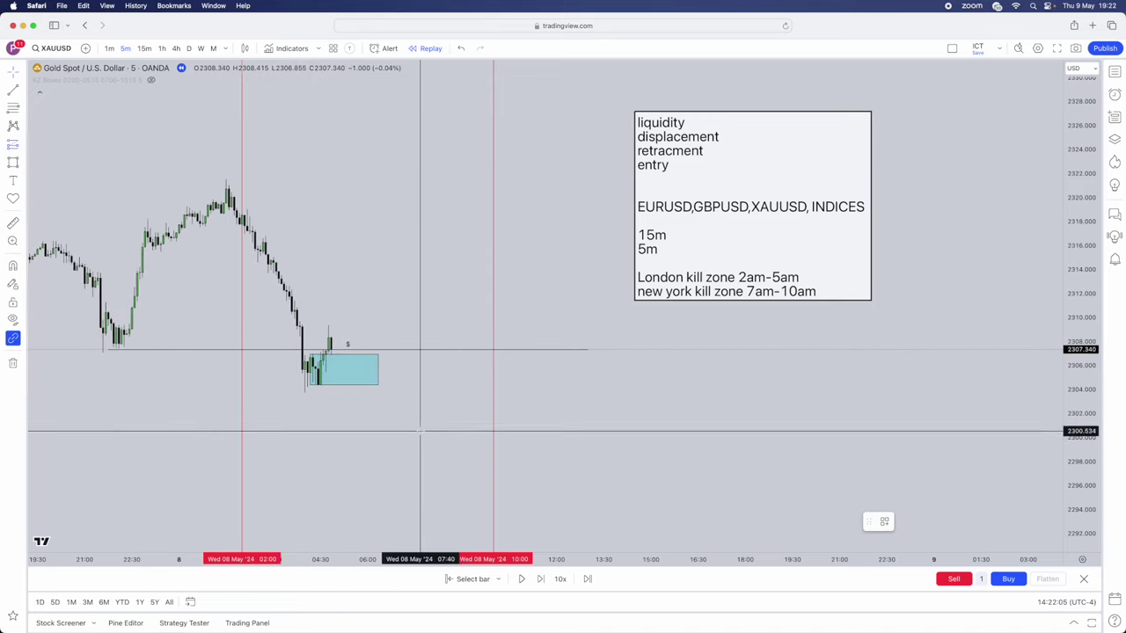
click(328, 351)
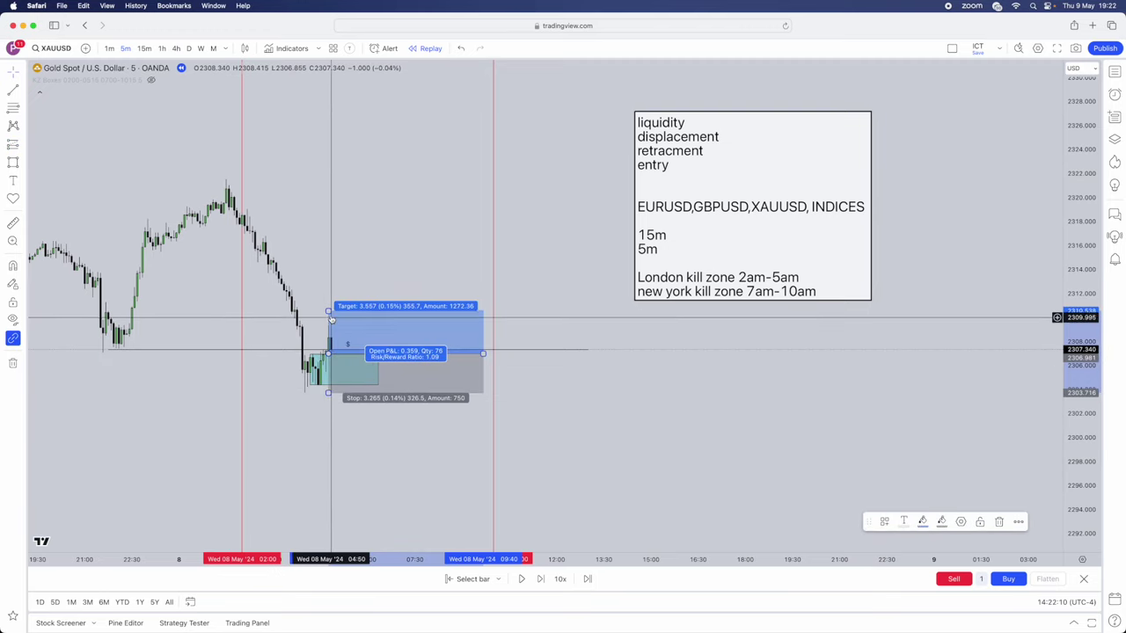
scroll(961, 213, down, 2)
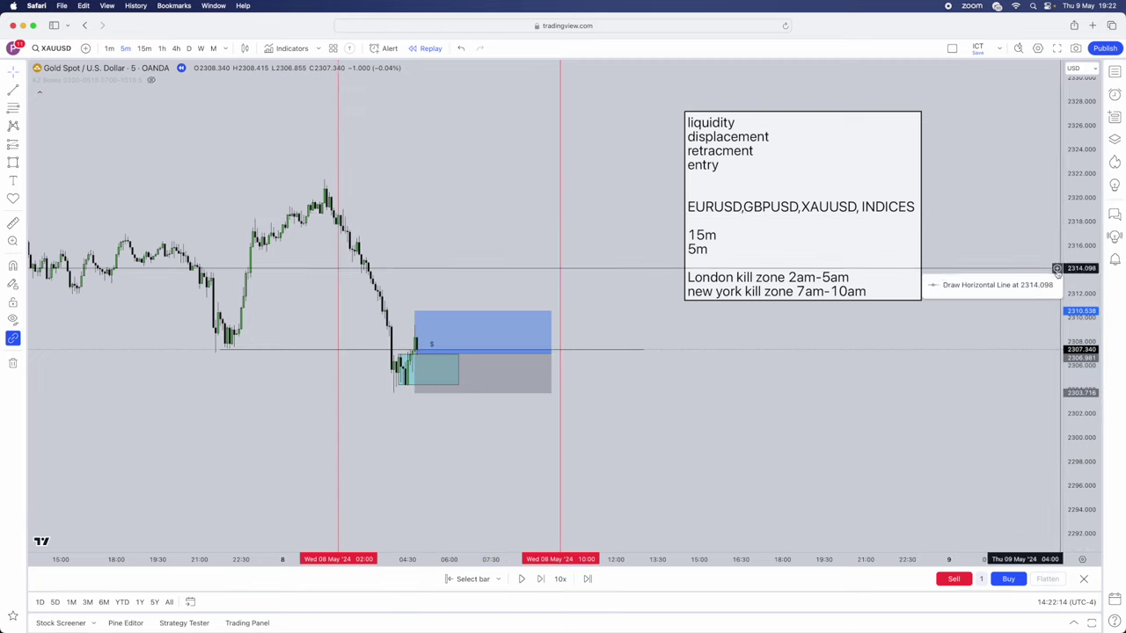
drag(414, 311, 413, 267)
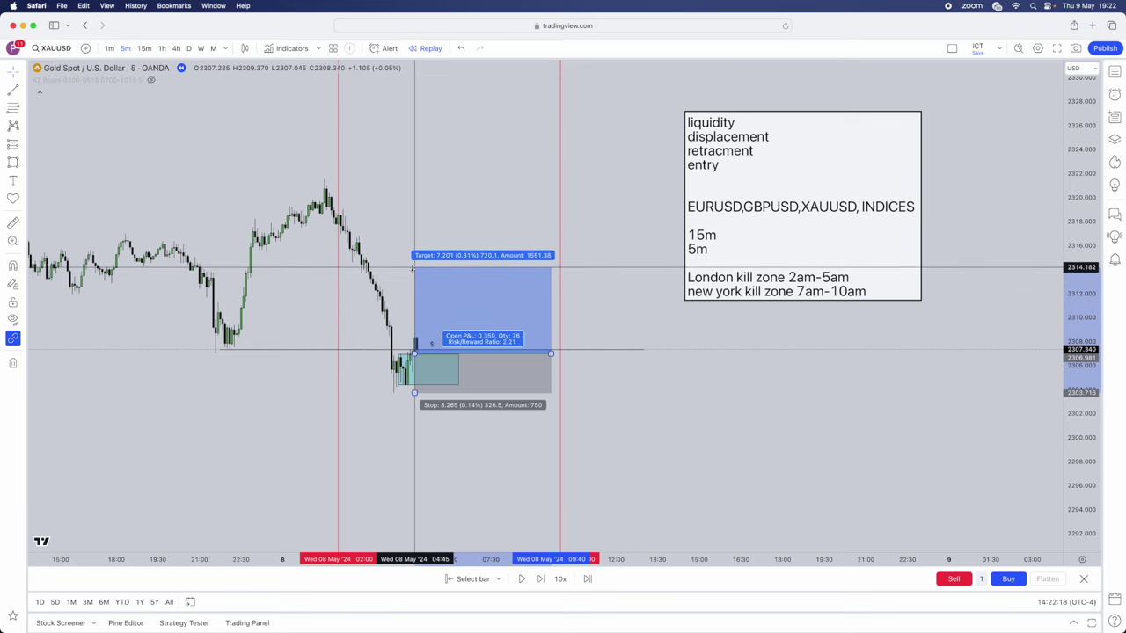
scroll(457, 410, down, 2)
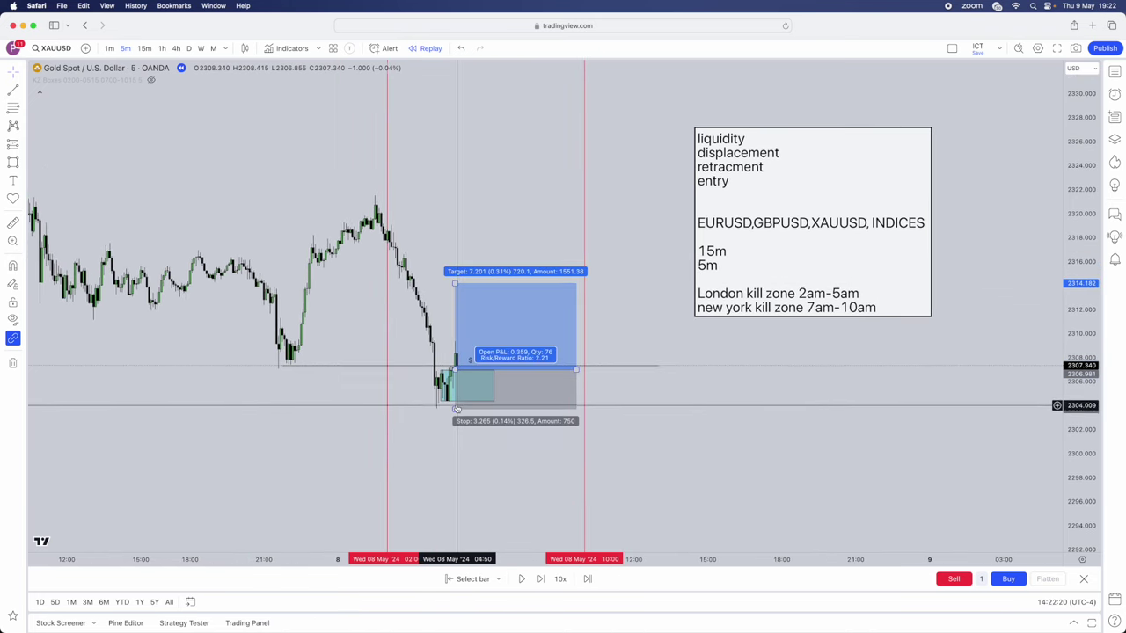
drag(456, 410, 455, 404)
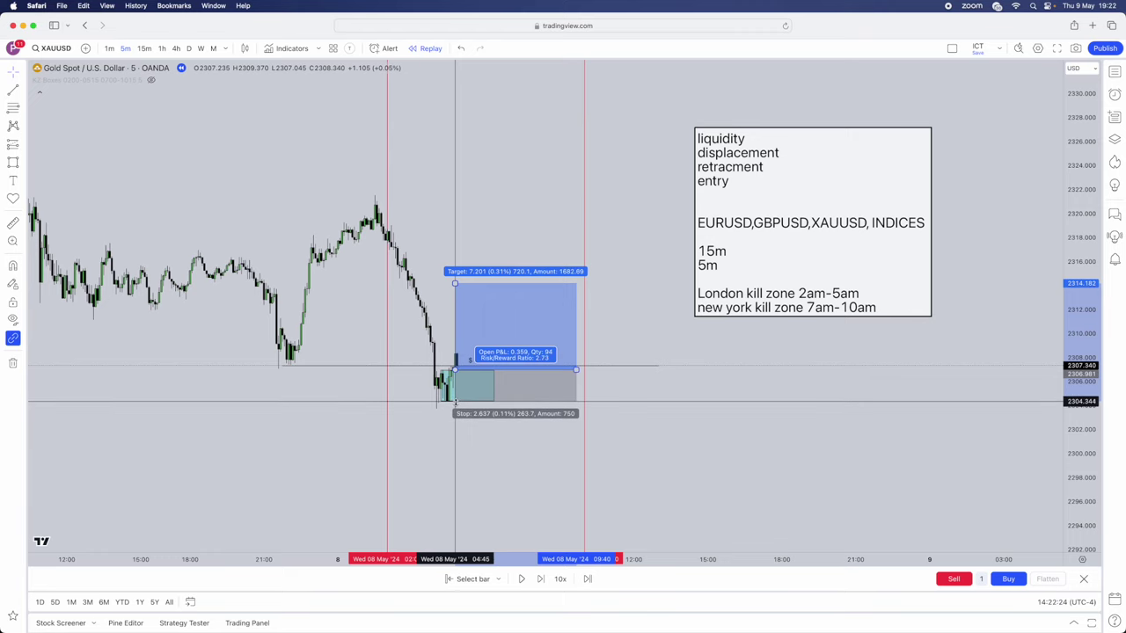
drag(455, 403, 455, 394)
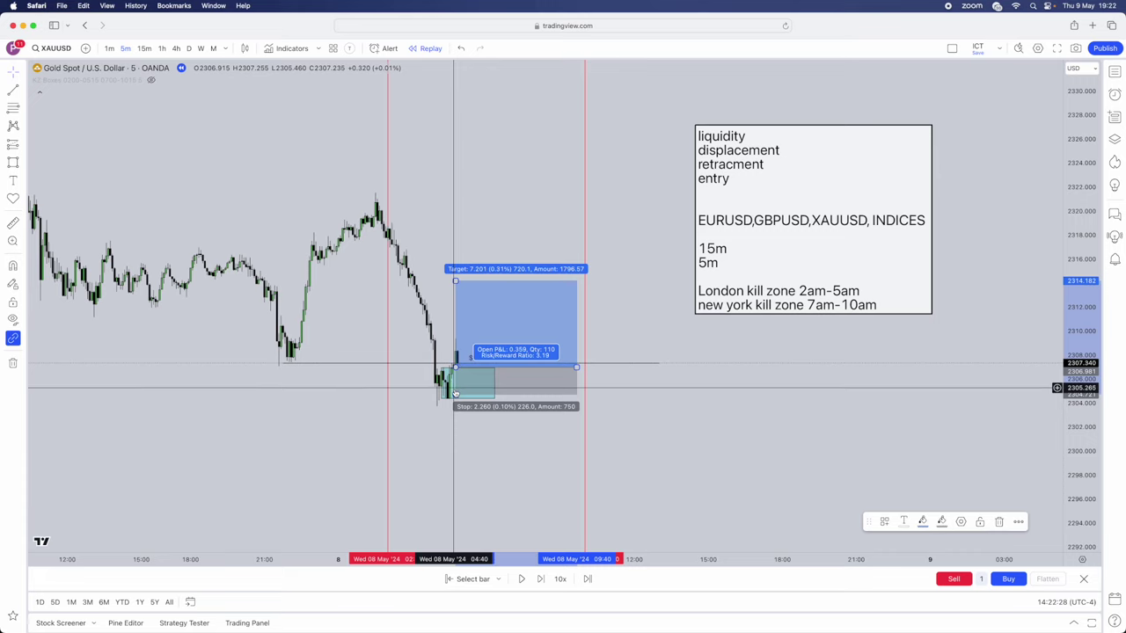
drag(577, 369, 540, 374)
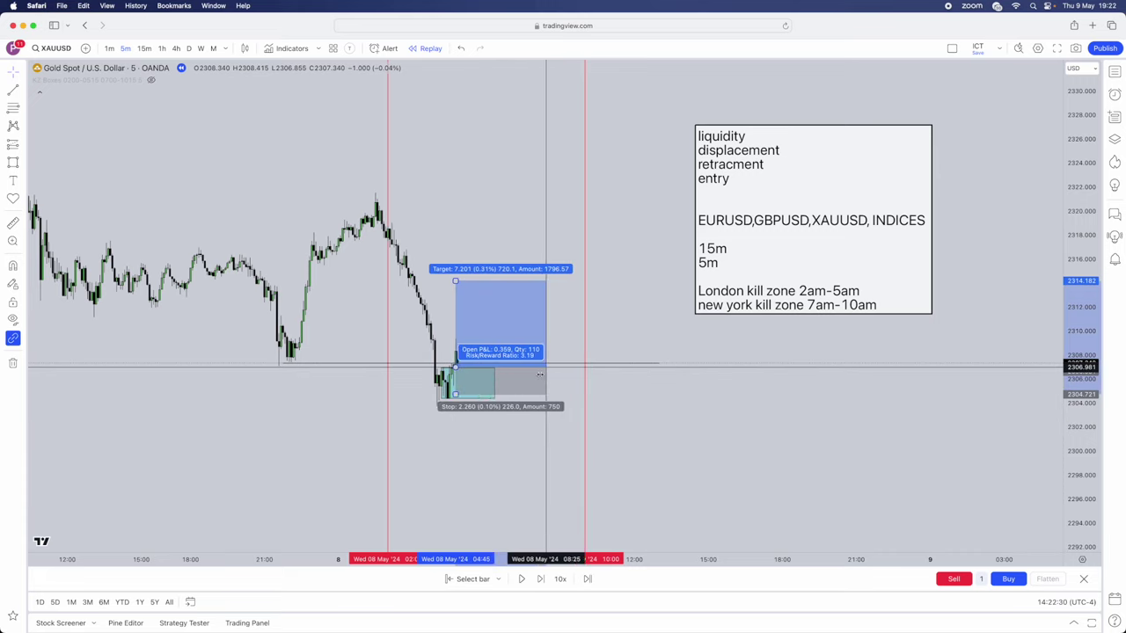
Play the replay until price hits the target, pause it, and return to Telegram.
click(522, 579)
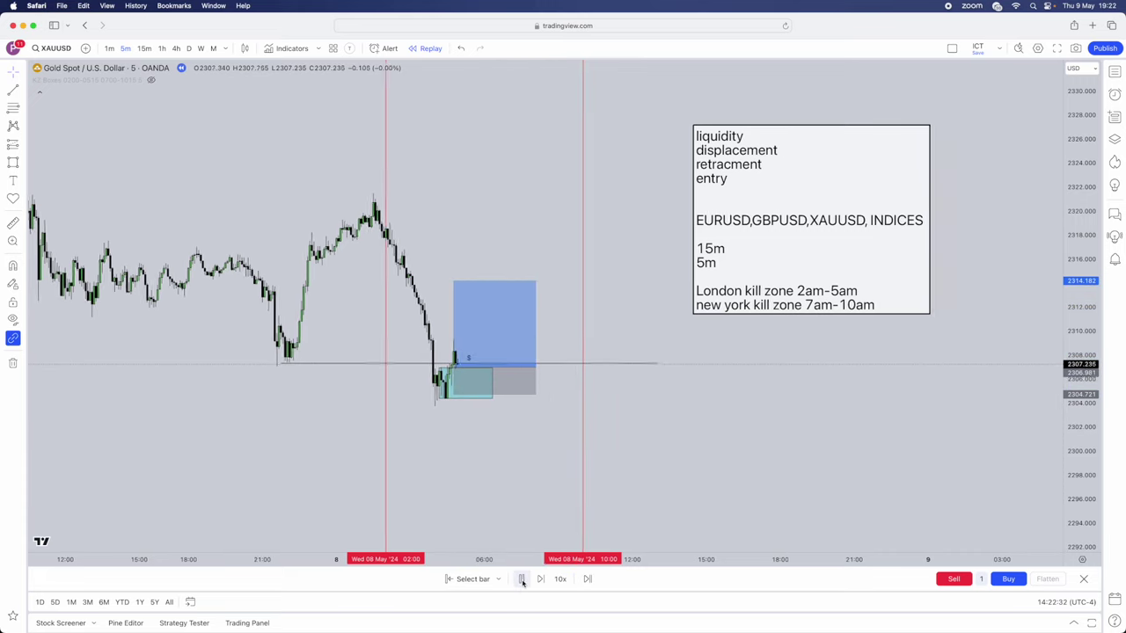
click(521, 579)
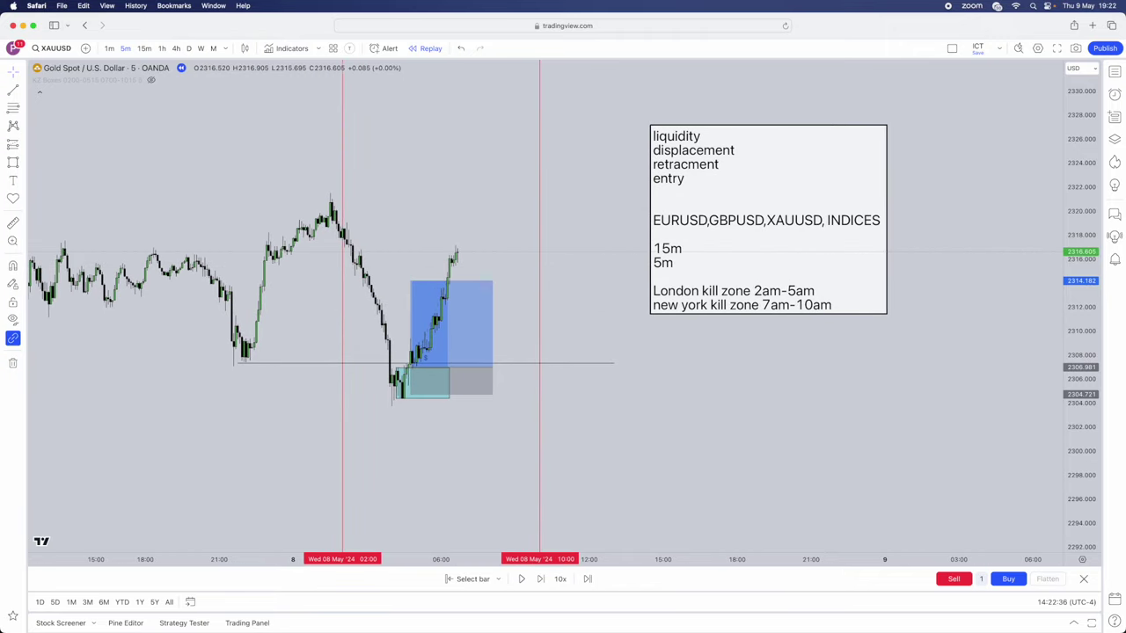
key(super+Tab)
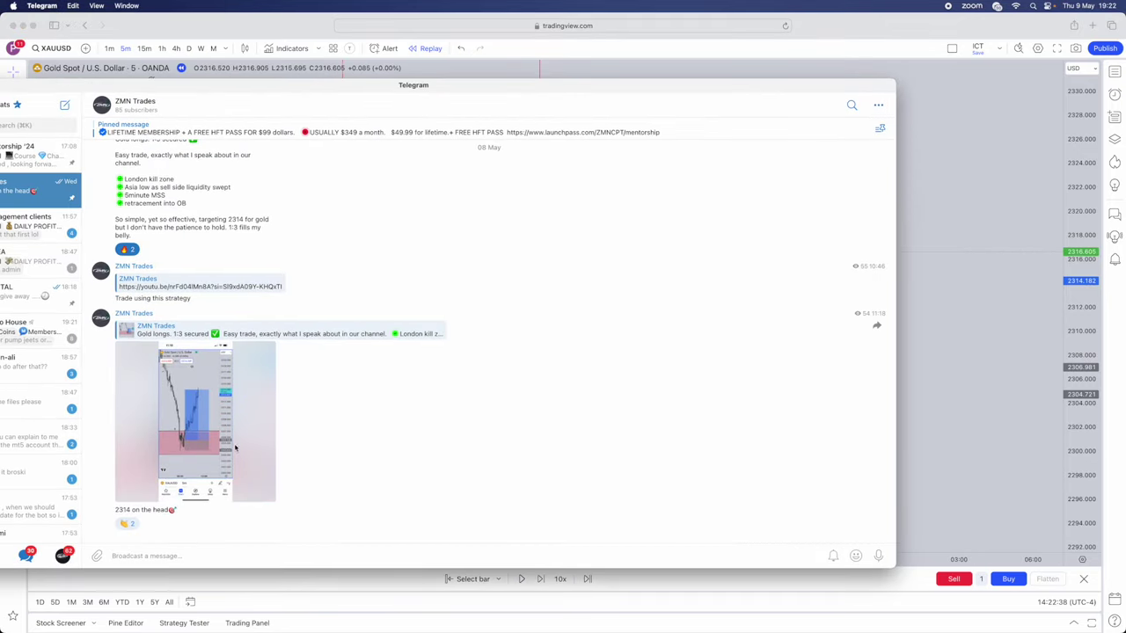
click(235, 449)
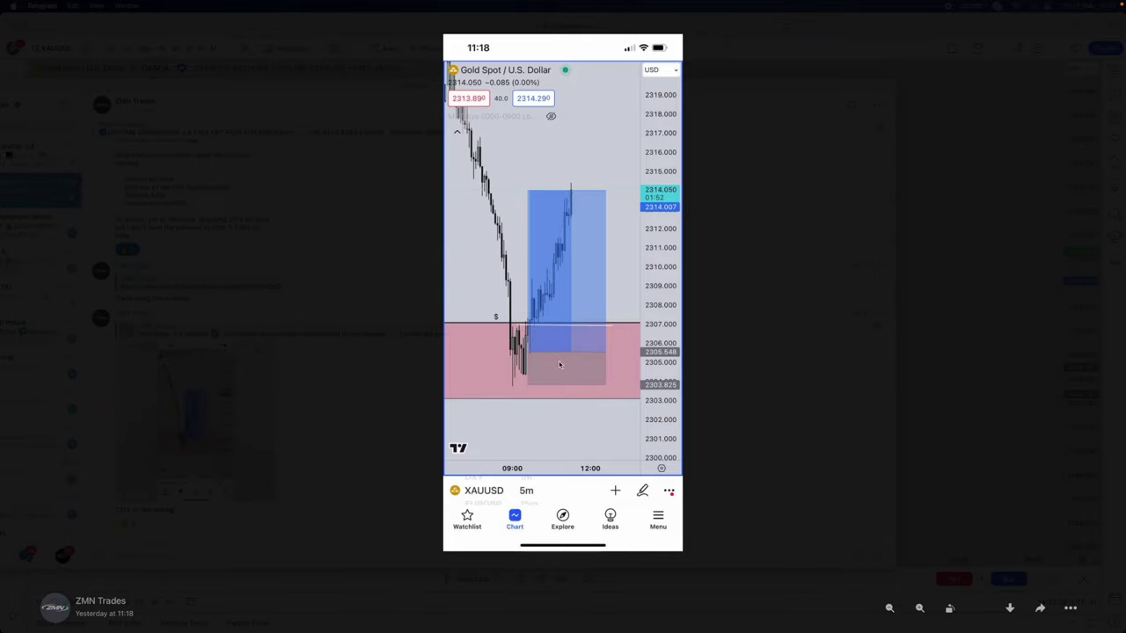
click(967, 404)
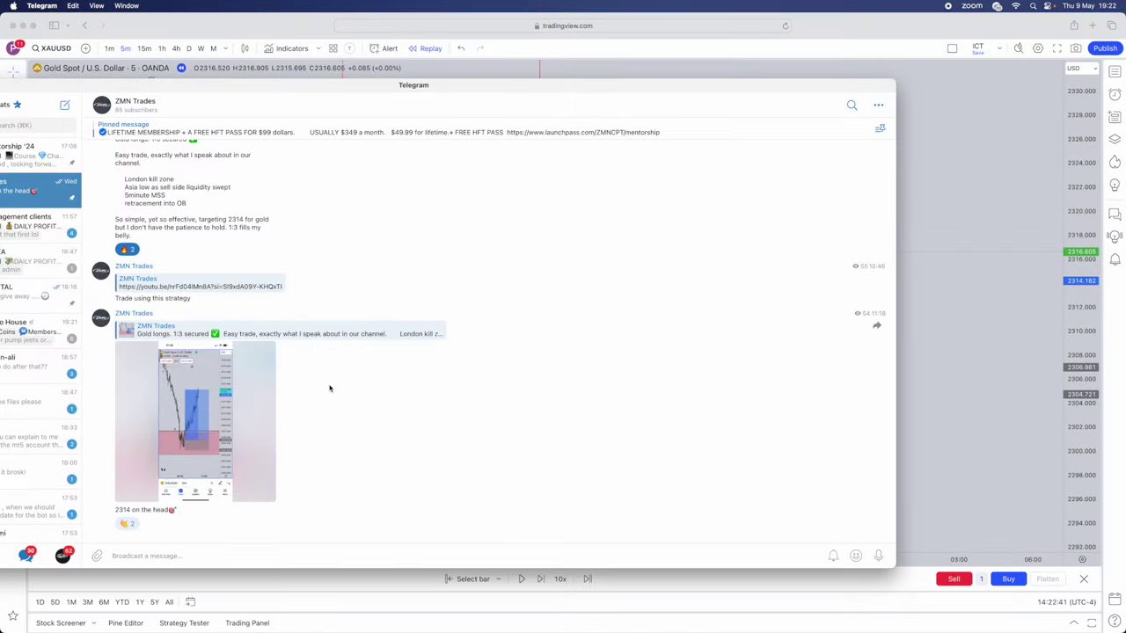
click(961, 334)
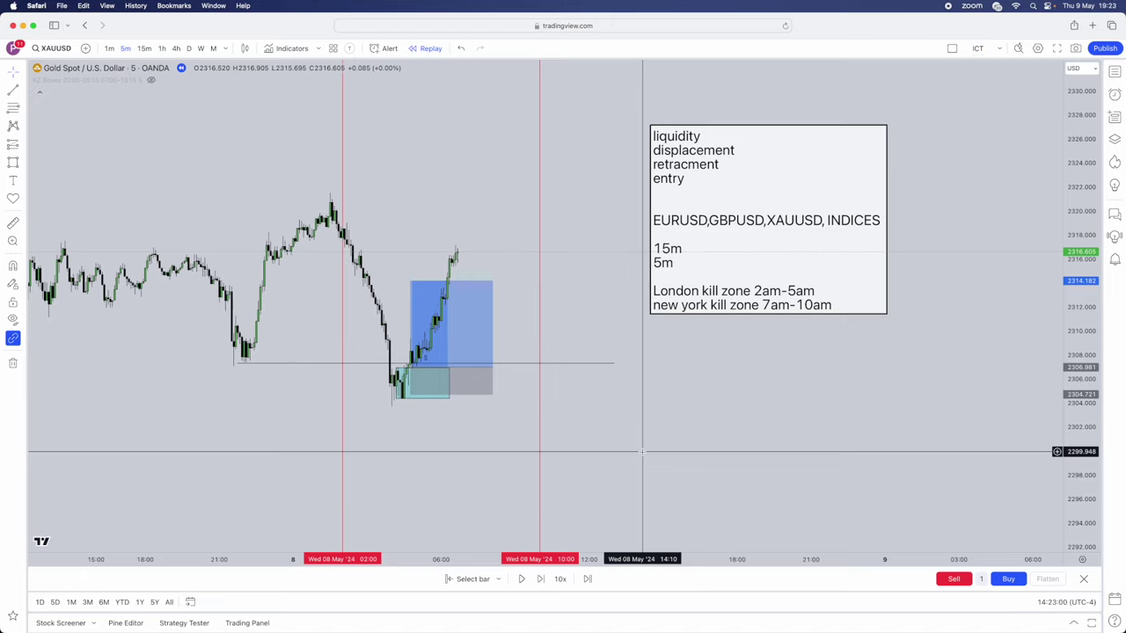
key(super+Tab)
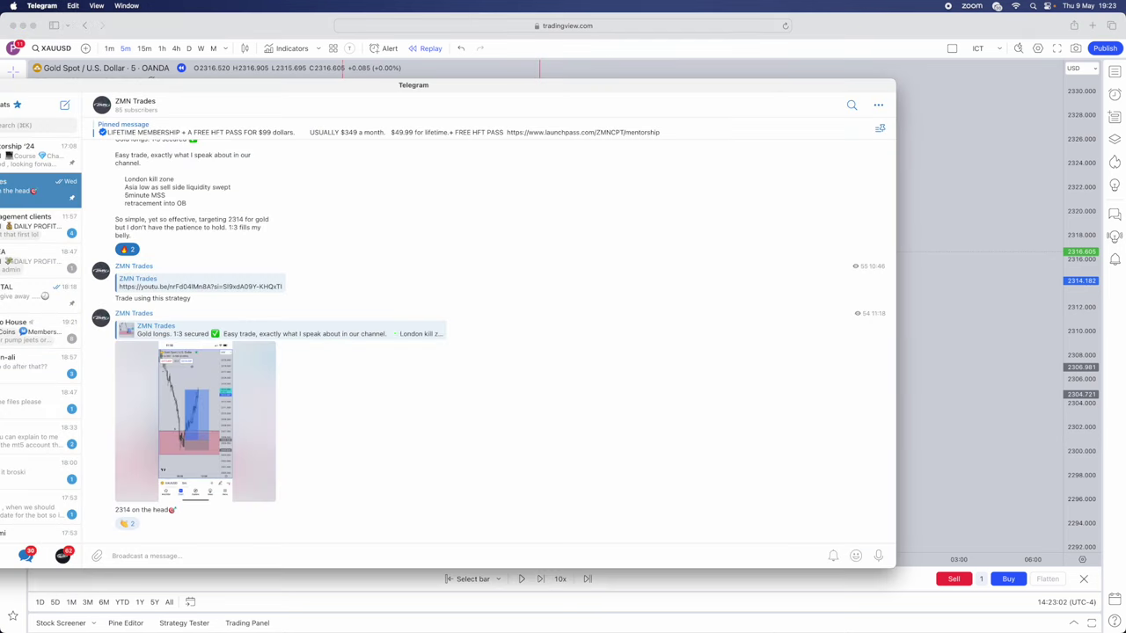
drag(421, 78, 388, 80)
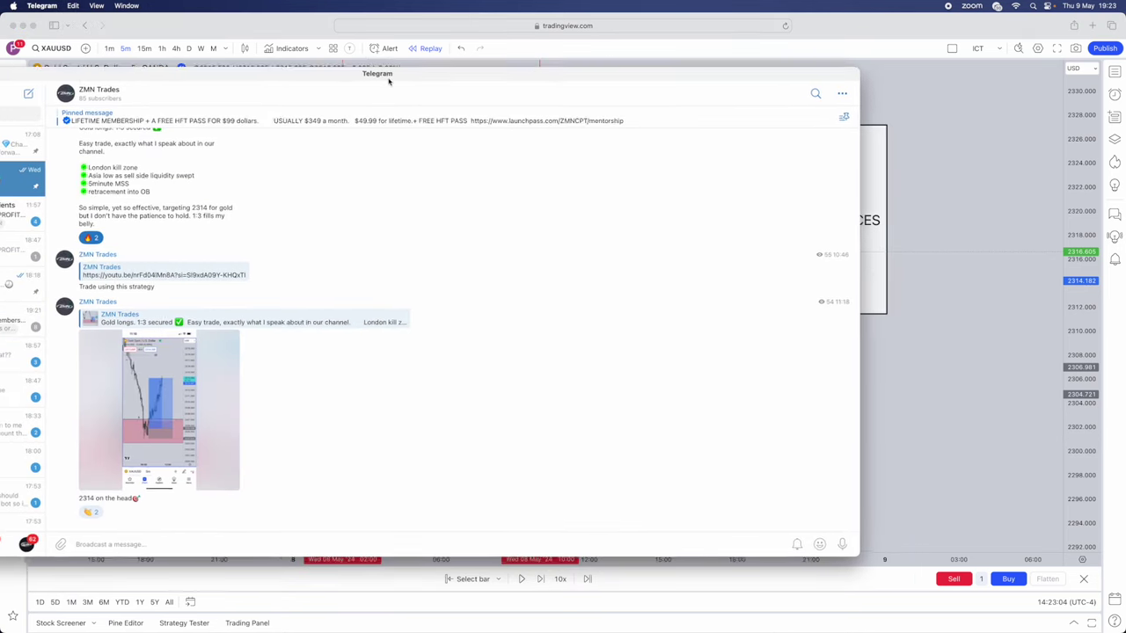
scroll(255, 302, up, 5)
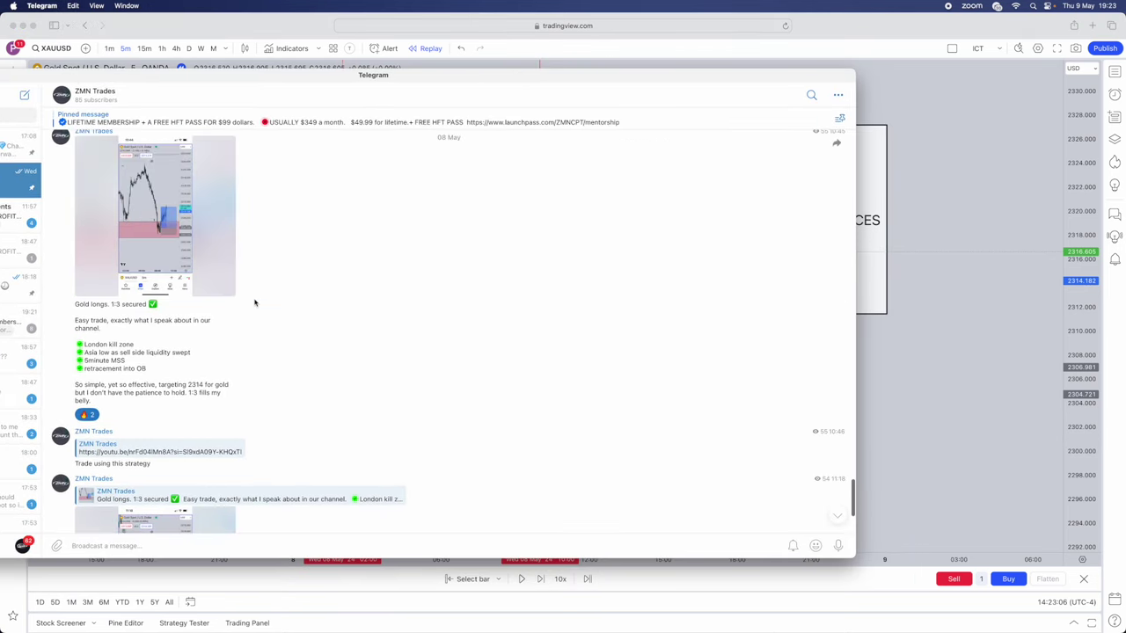
scroll(255, 302, up, 5)
scroll(260, 298, up, 5)
scroll(260, 298, up, 5)
scroll(259, 302, down, 2)
scroll(266, 299, down, 5)
scroll(284, 294, down, 10)
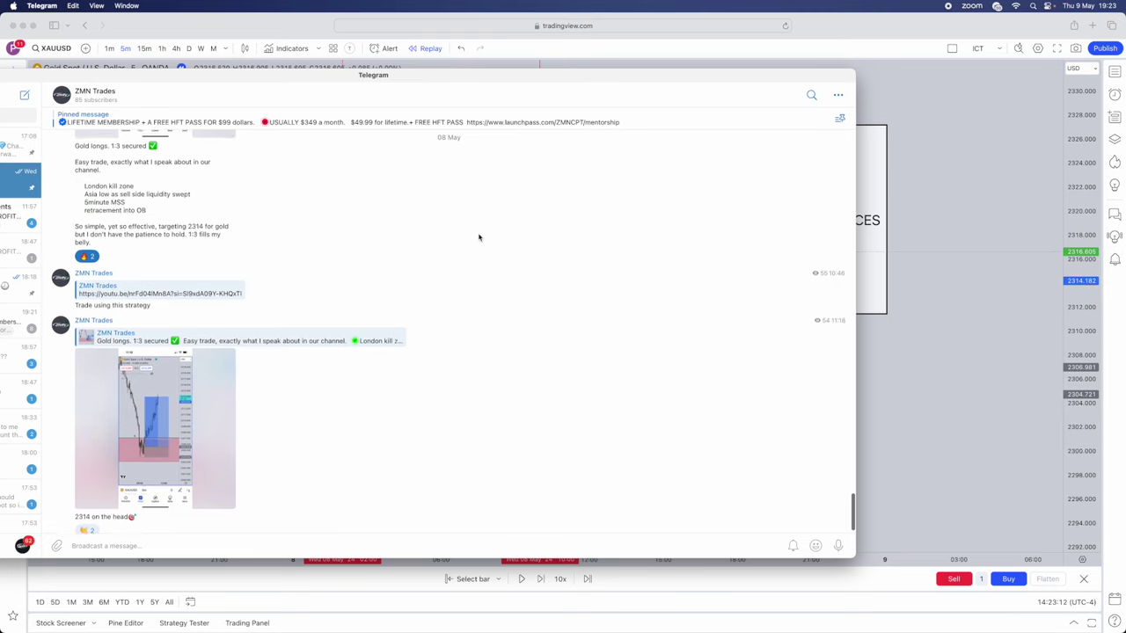
scroll(440, 203, up, 3)
scroll(431, 158, up, 5)
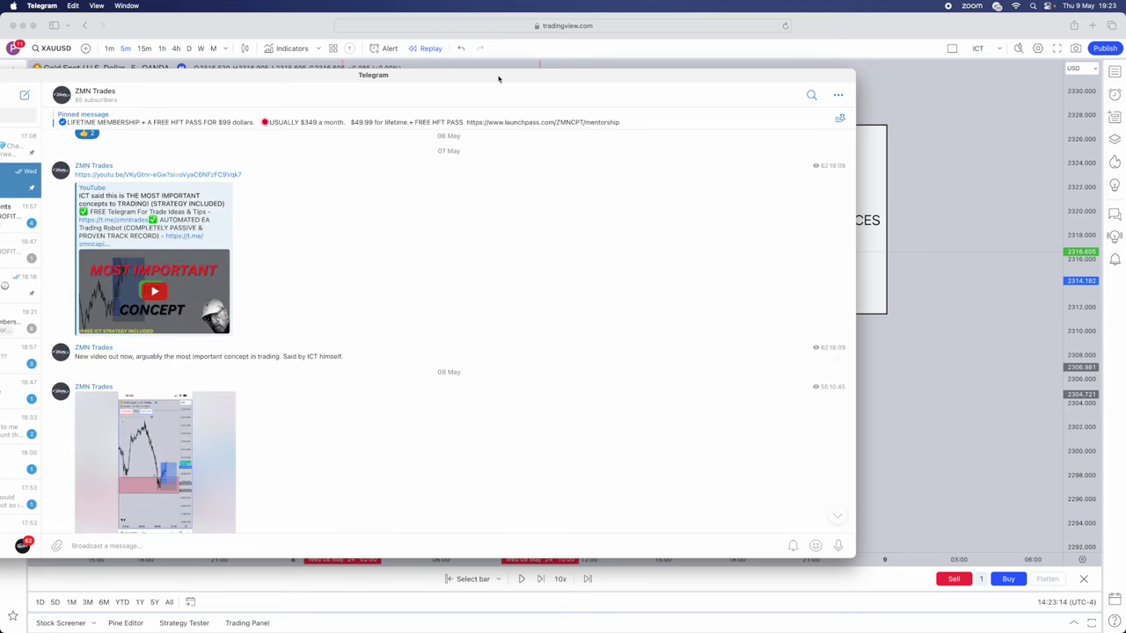